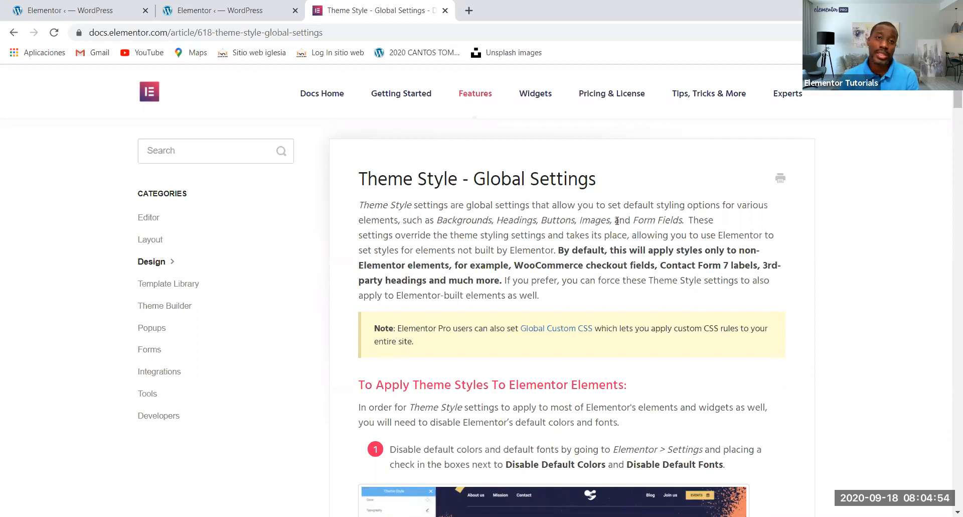
Create a new post from the WordPress dashboard and open it for editing with Elementor
click(74, 10)
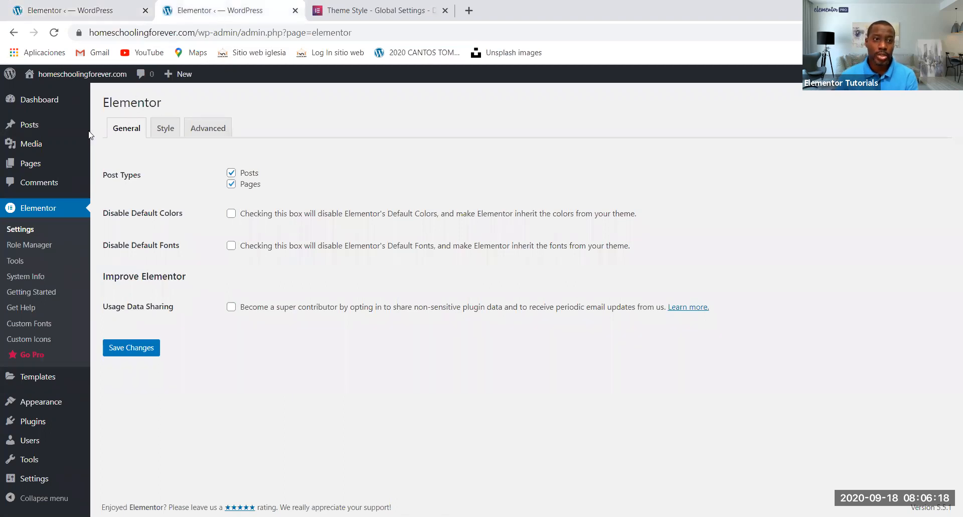
mouse_move(30, 125)
click(130, 145)
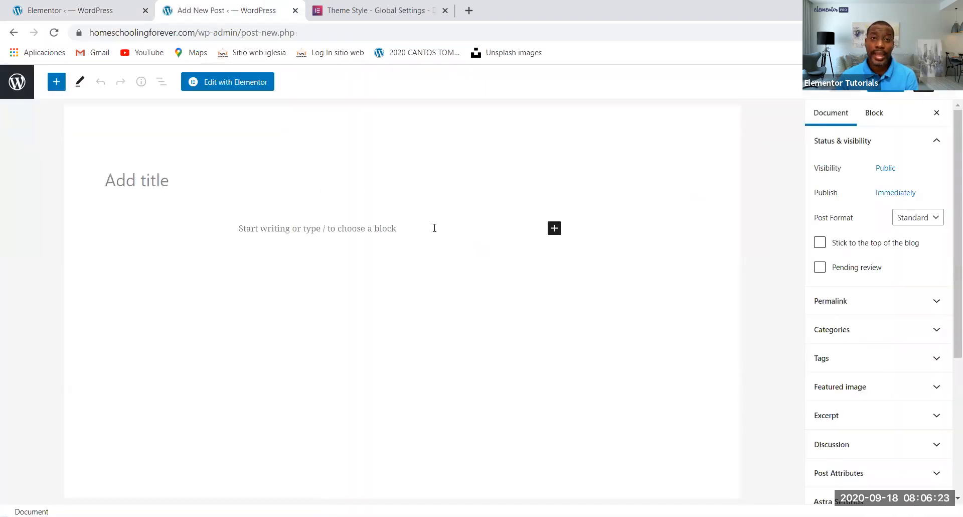
click(225, 85)
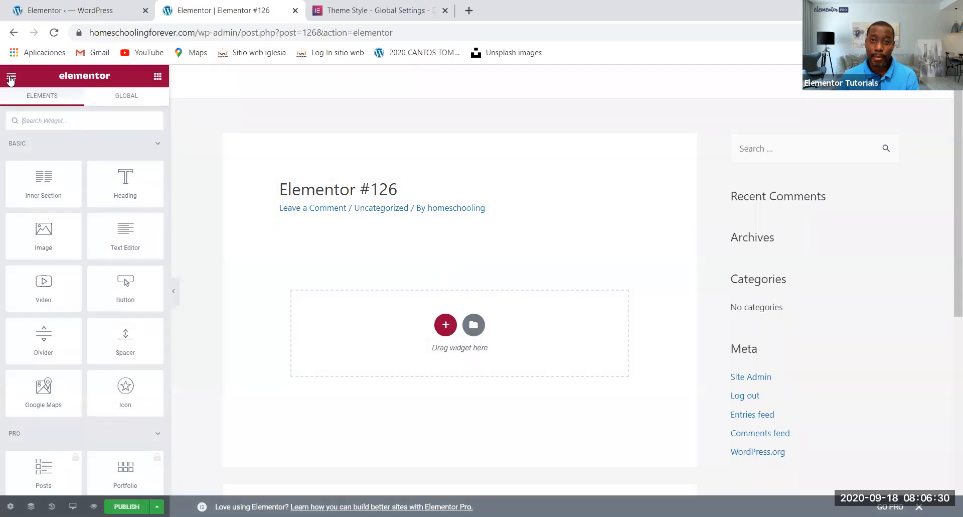
Examine the Typography and Images theme style options in the site settings, and compare them with the Elementor settings page
click(10, 78)
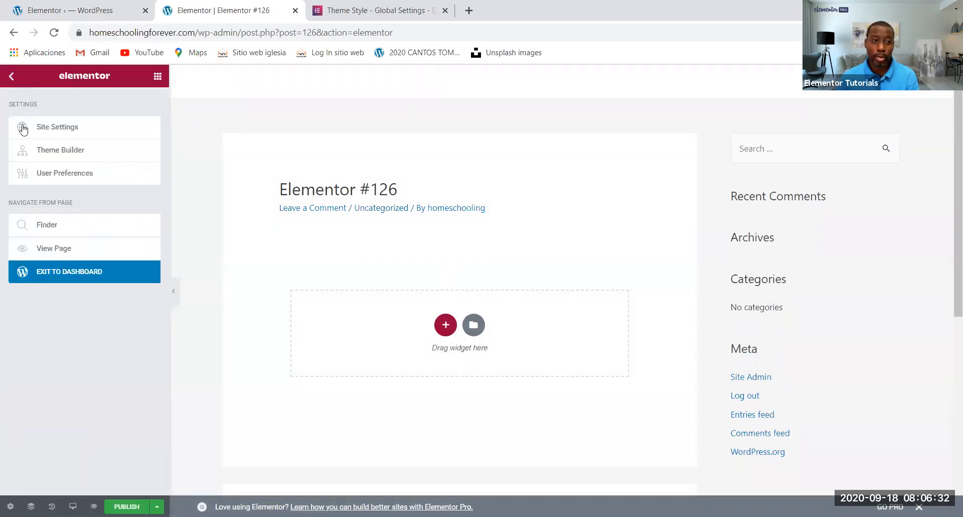
click(99, 132)
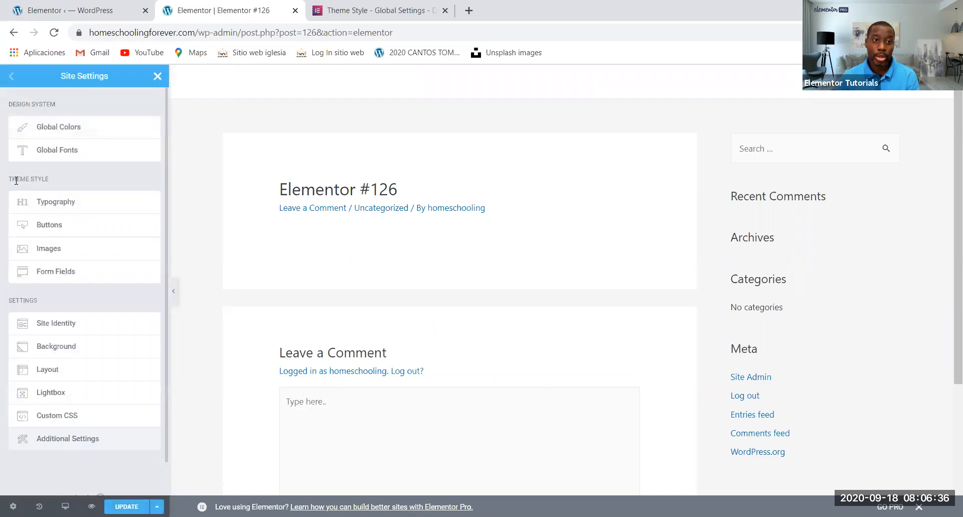
click(87, 207)
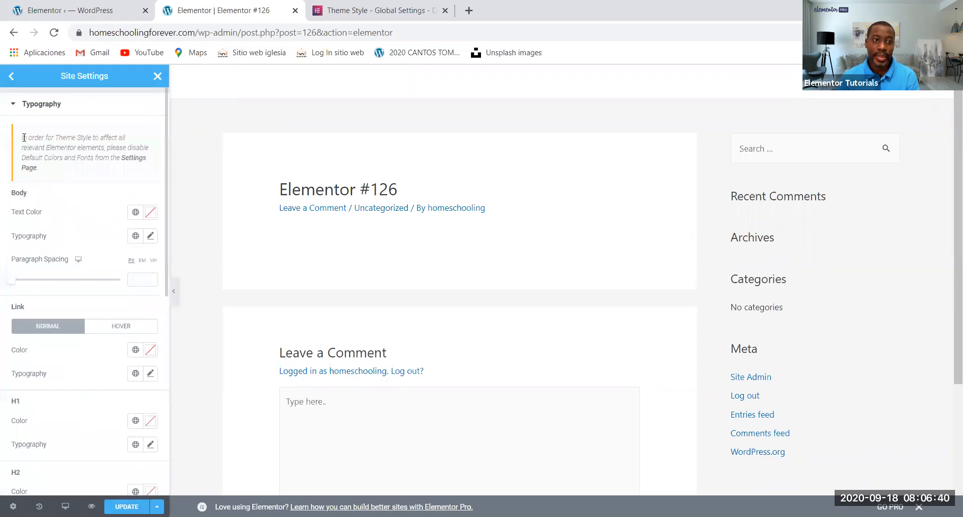
click(11, 76)
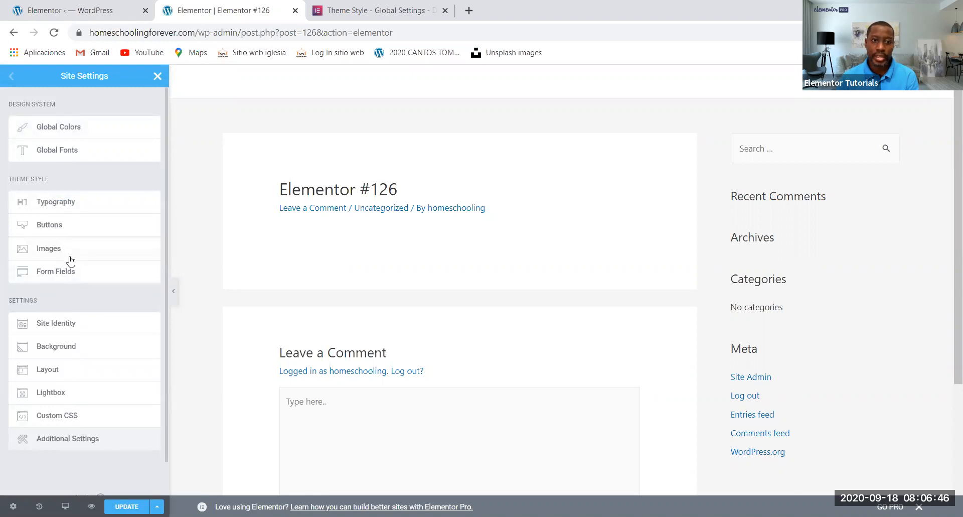
click(70, 258)
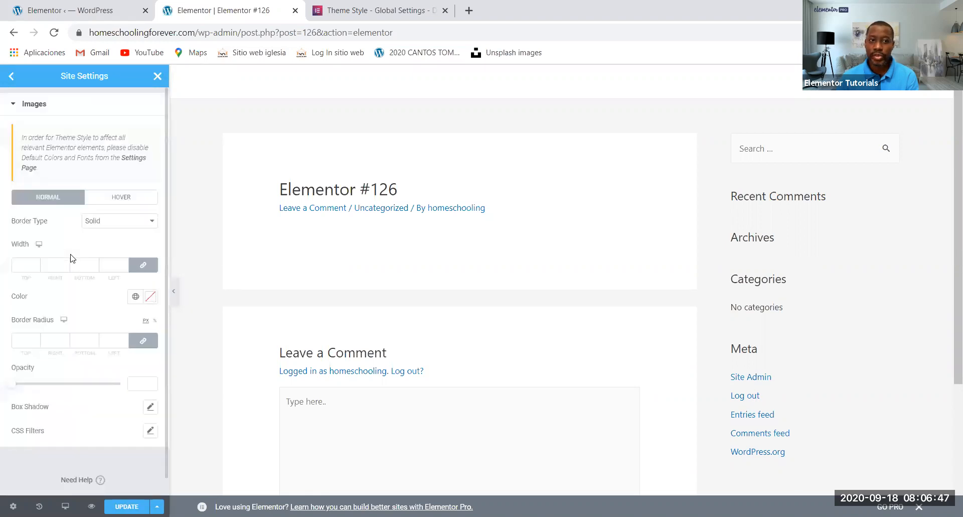
click(82, 7)
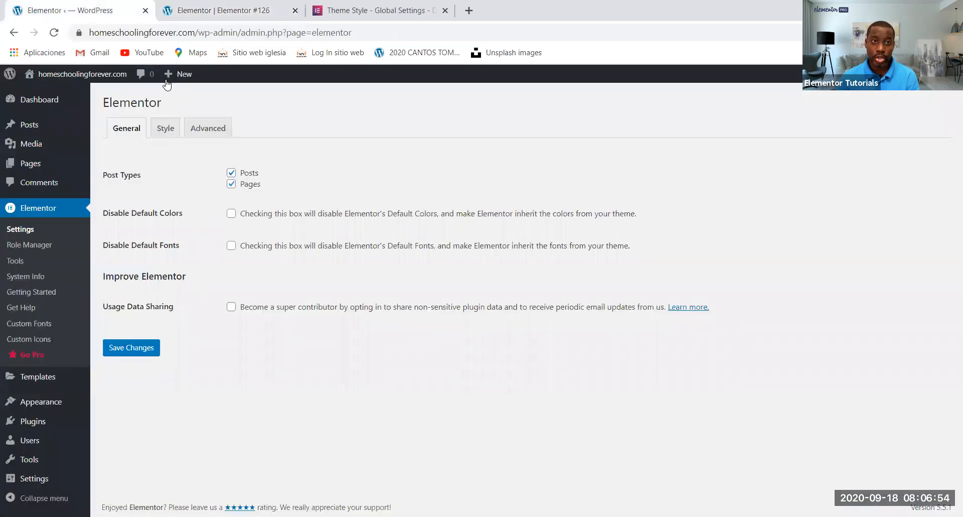
click(188, 14)
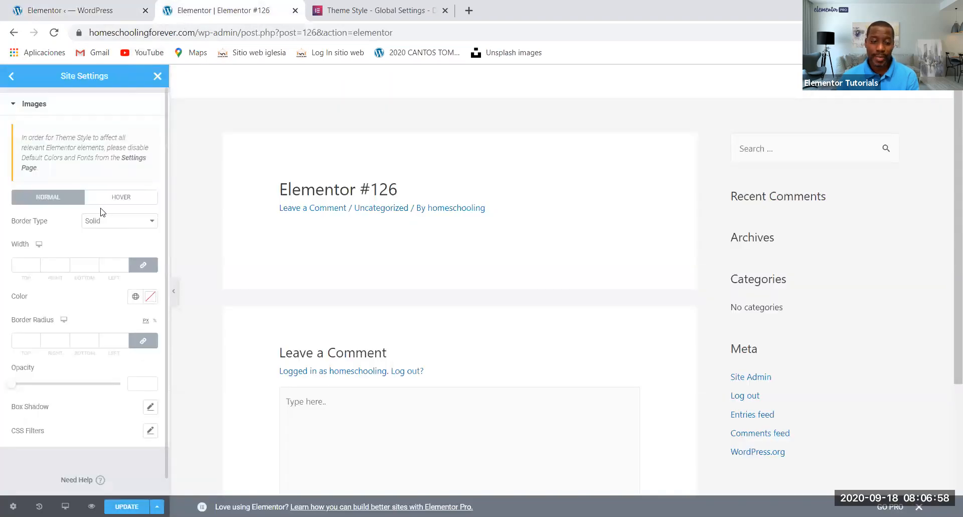
scroll(95, 238, down, 1)
scroll(84, 211, up, 1)
Disable Elementor's default colors and default fonts in the WordPress plugin settings and save the changes
click(78, 11)
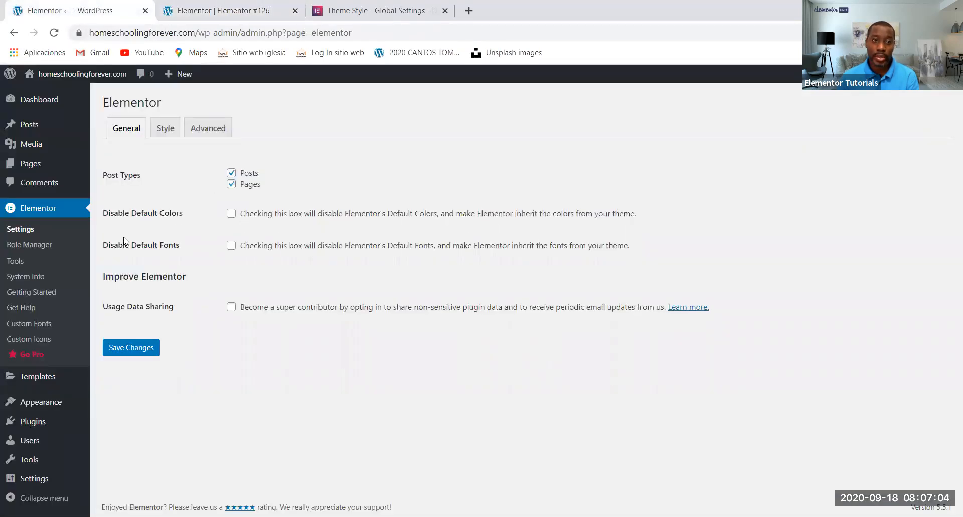
click(231, 246)
click(231, 213)
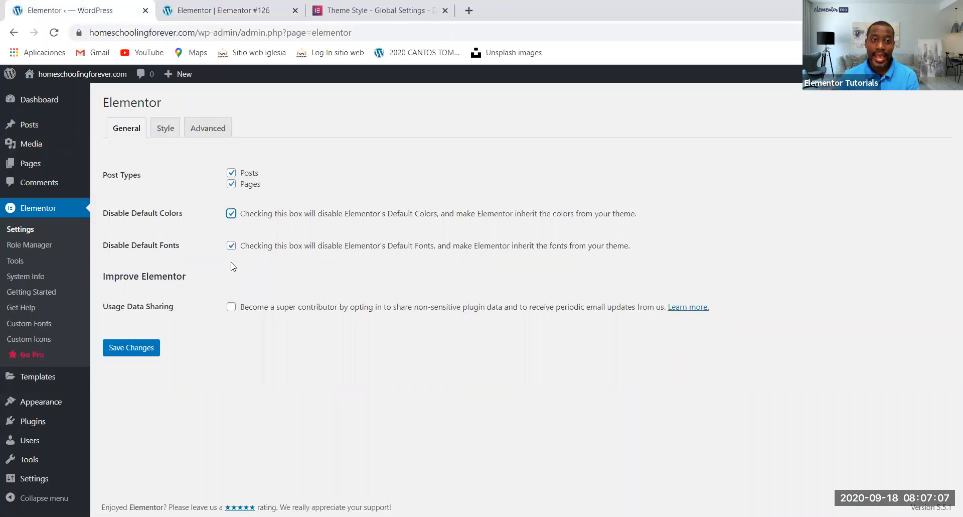
click(131, 345)
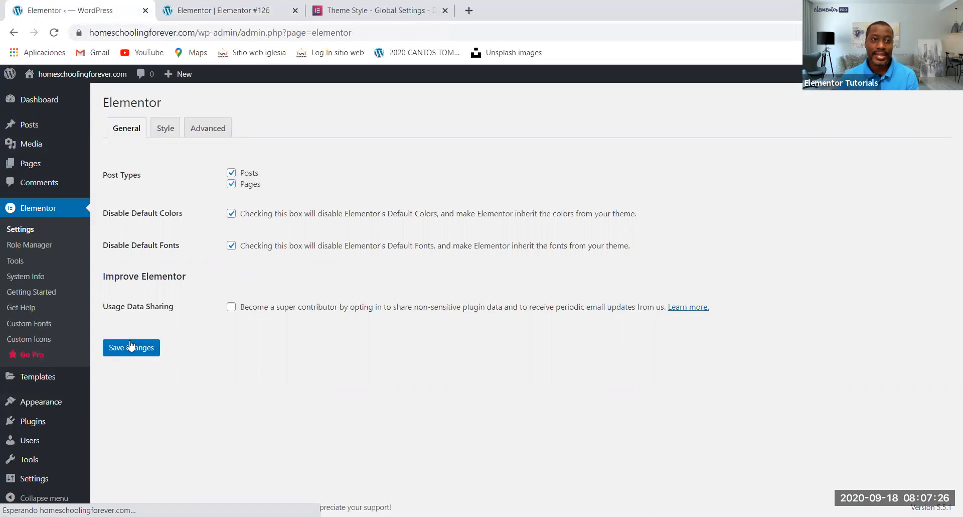
Go back to the new post, close its site settings and reload the editor
click(203, 10)
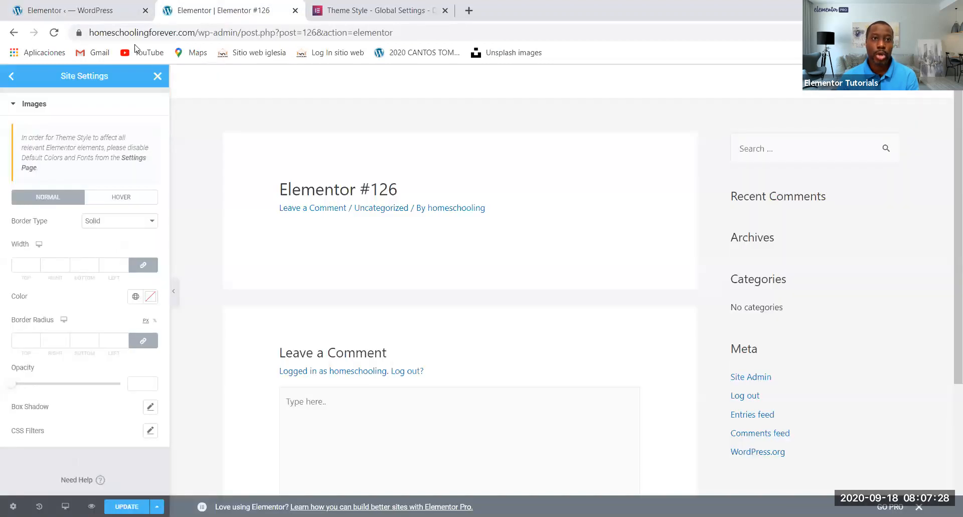
click(158, 76)
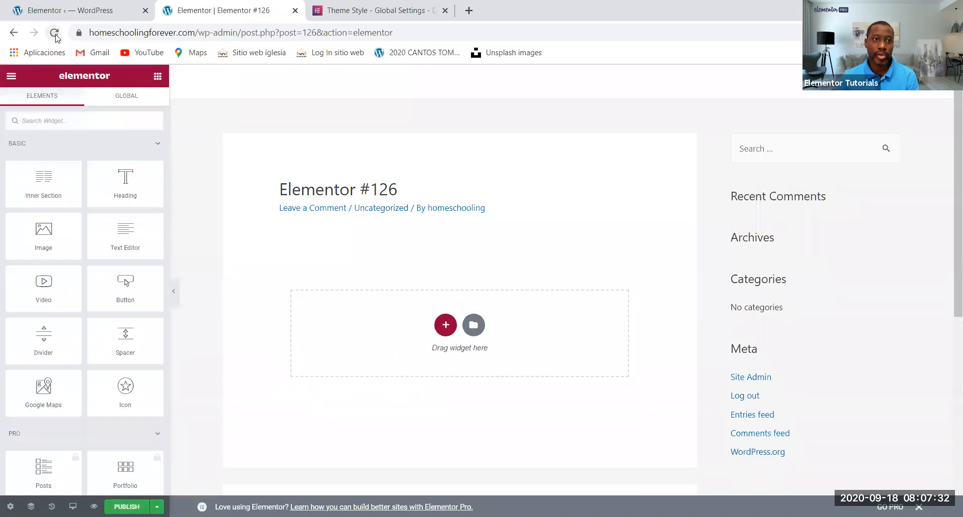
click(54, 33)
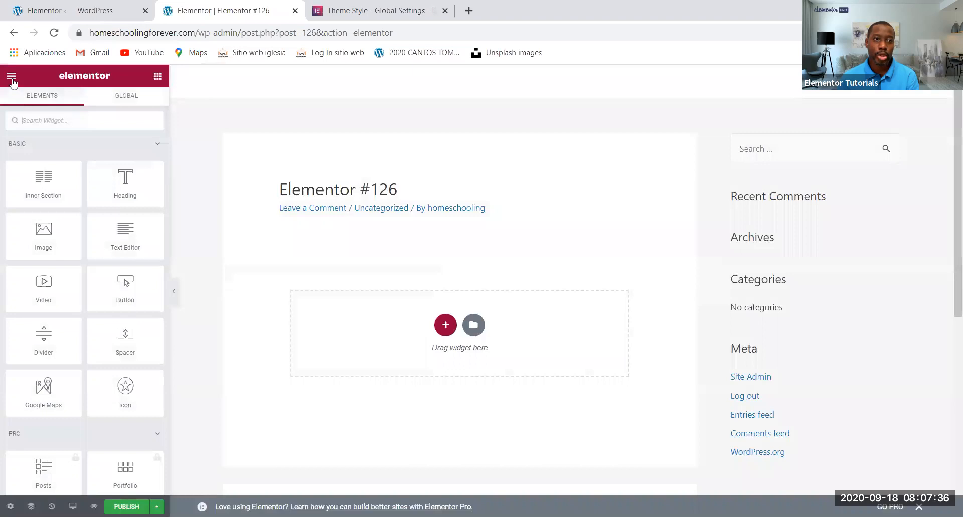
Check the Typography theme style in the site settings of the reloaded post, and return to the widgets
click(12, 79)
click(66, 135)
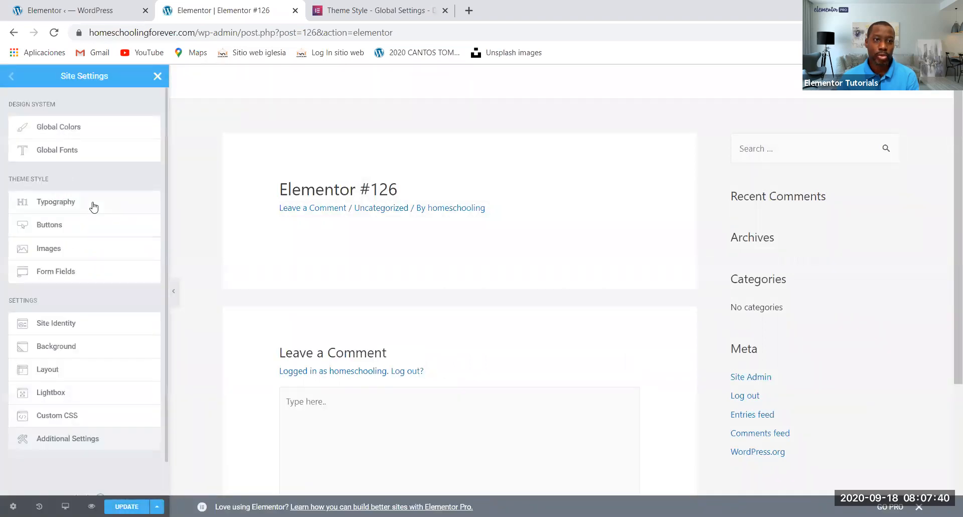
click(93, 206)
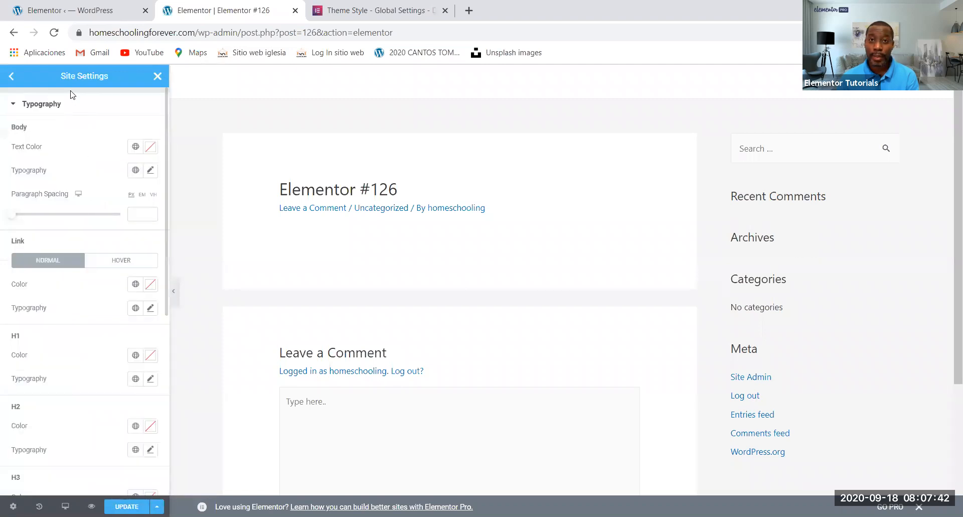
click(157, 76)
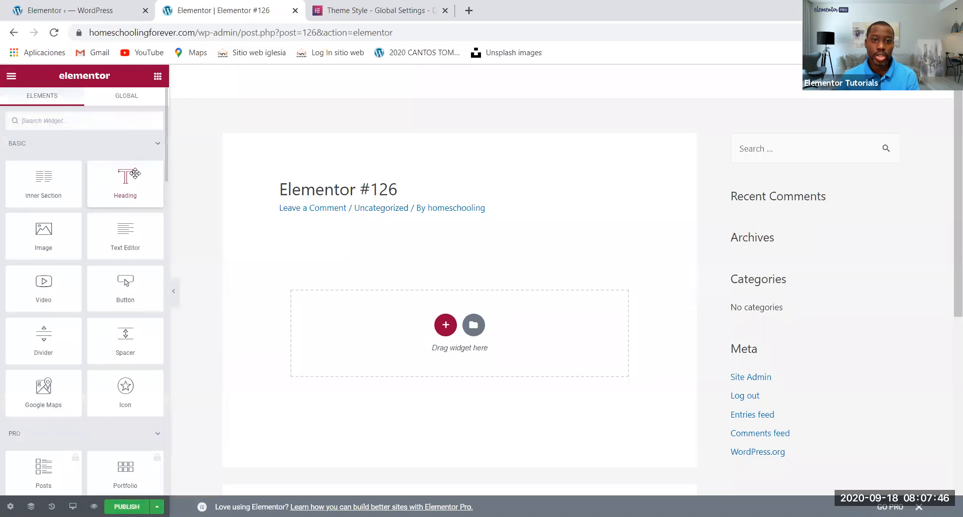
Add a Heading widget to the empty post and place a Text Editor widget below it
drag(135, 173, 208, 185)
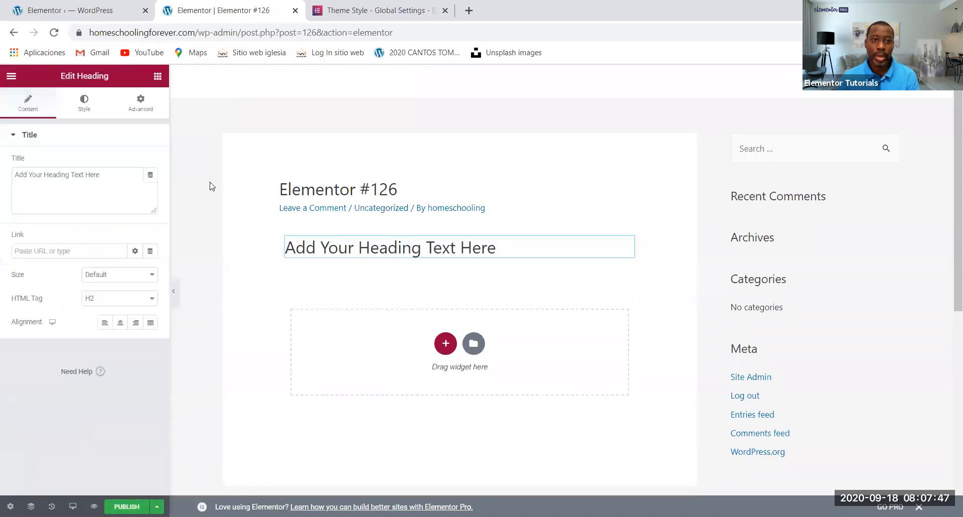
click(157, 78)
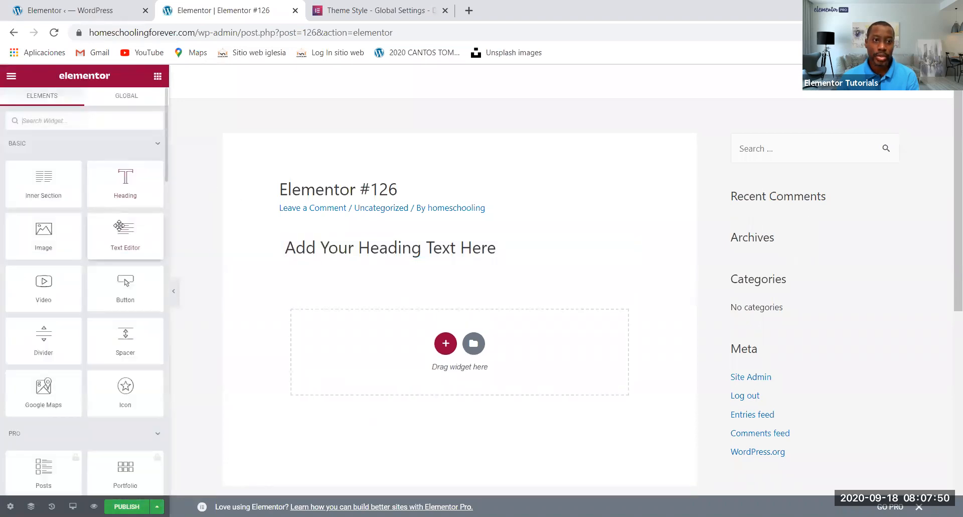
drag(122, 227, 279, 300)
Add an Image widget below the text paragraph and a Button widget beneath the image
click(157, 76)
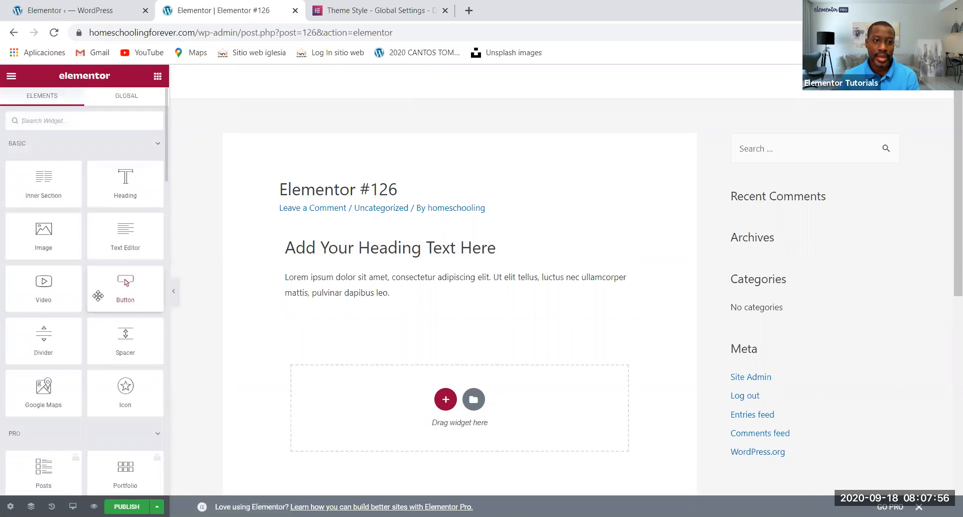
click(54, 232)
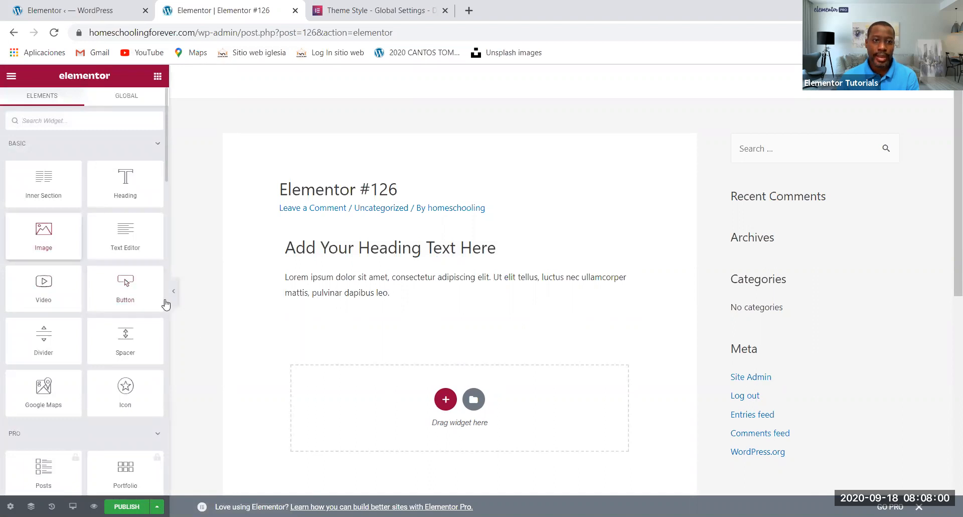
click(158, 76)
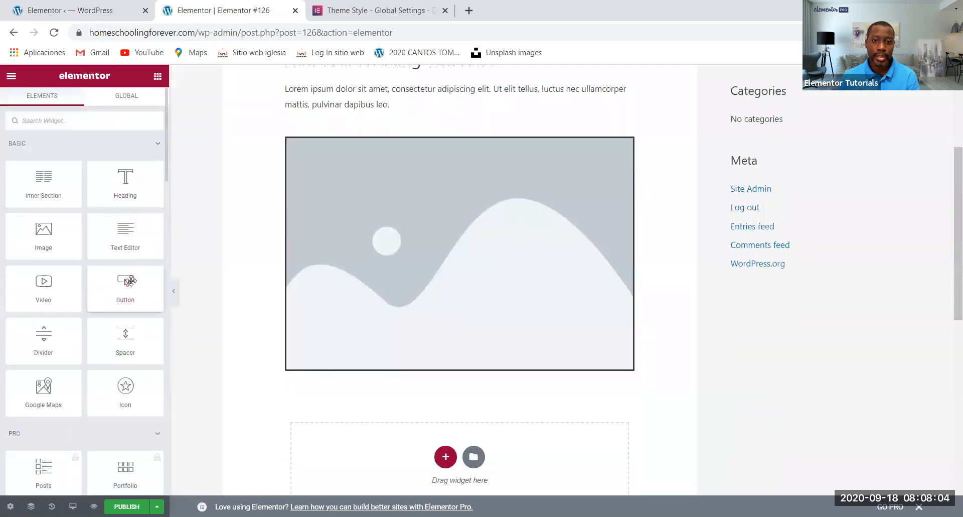
drag(130, 281, 373, 426)
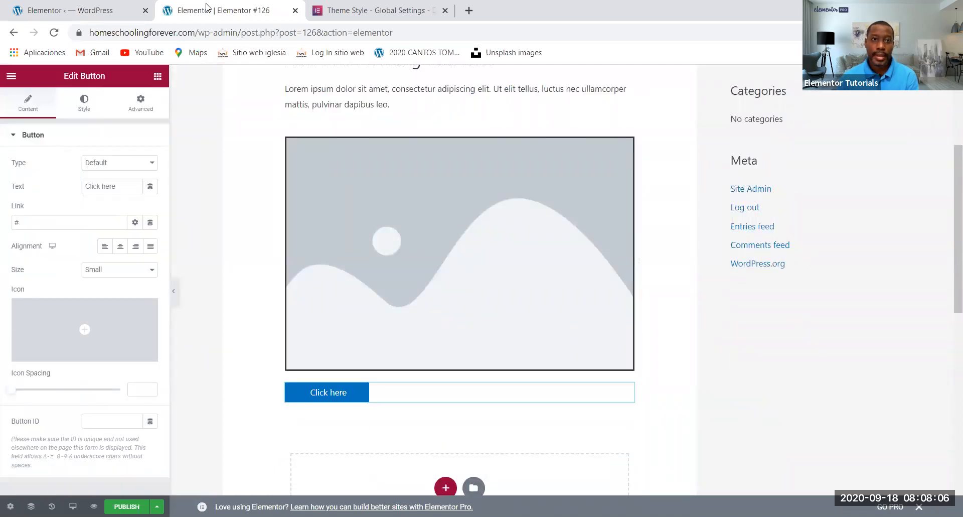
key(ctrl+Tab)
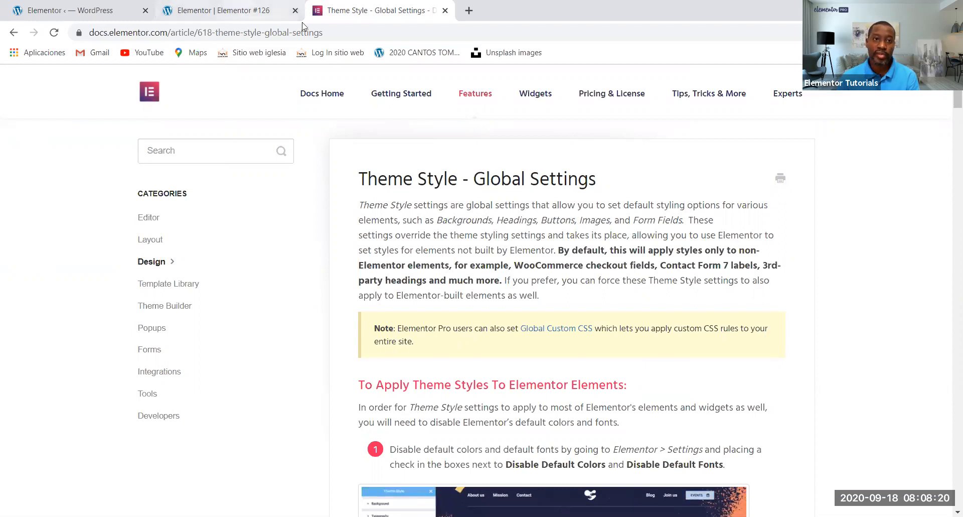
click(271, 11)
click(112, 10)
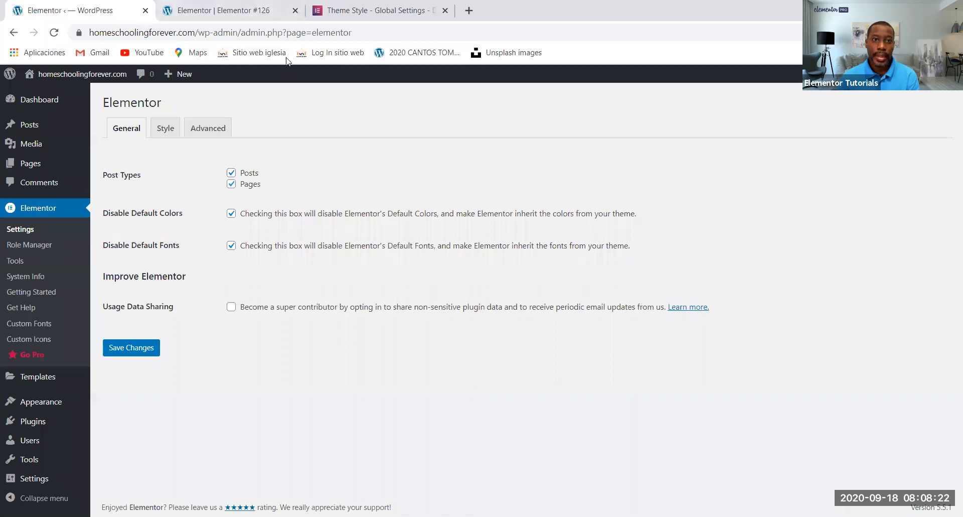
click(223, 10)
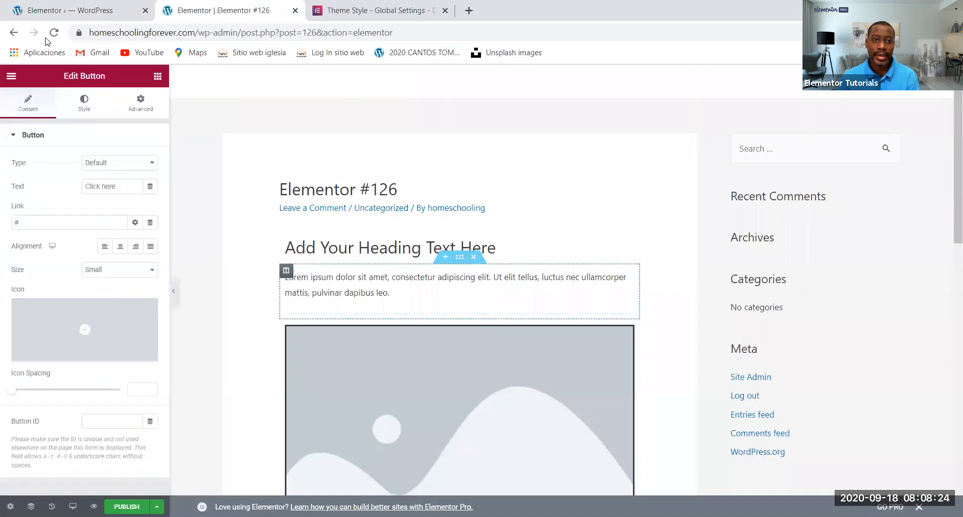
In the site-wide Images theme style, set the border type to Double and the border color to global Saved Color #6
click(12, 76)
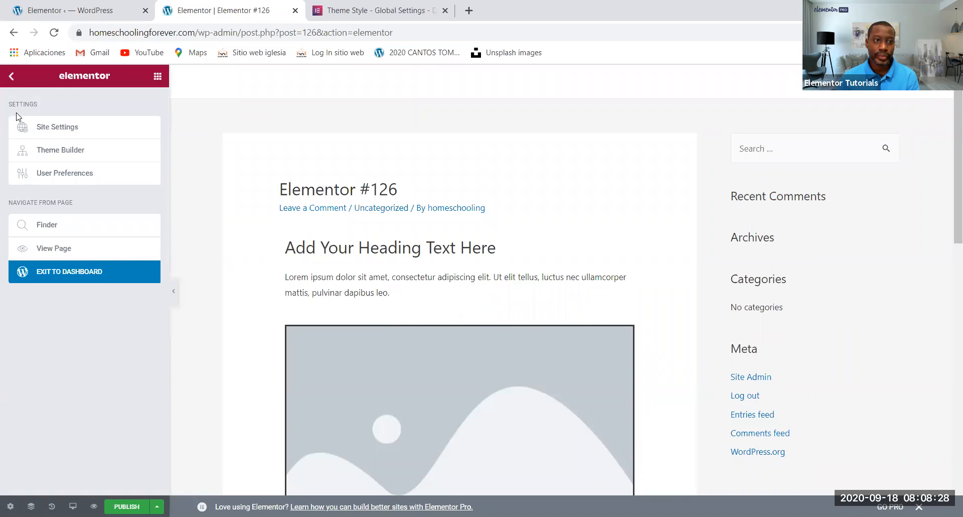
click(65, 127)
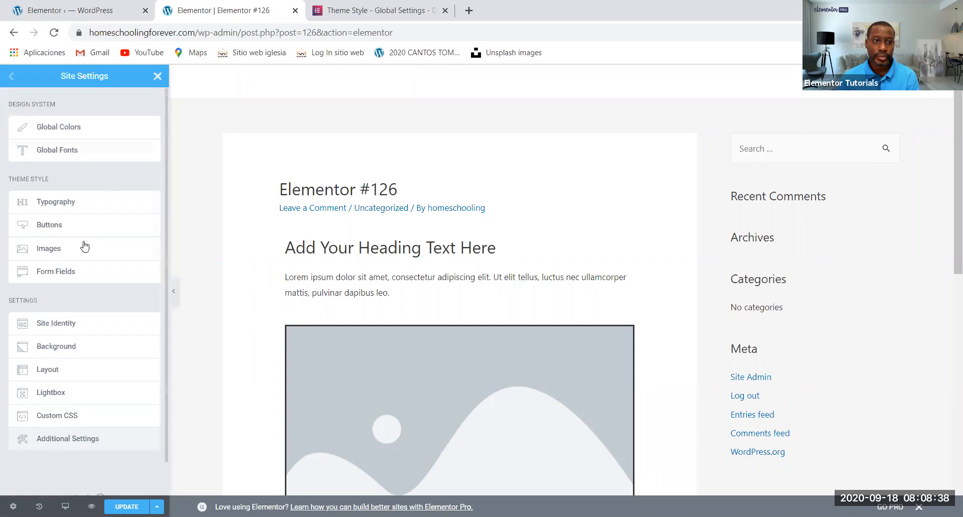
click(68, 251)
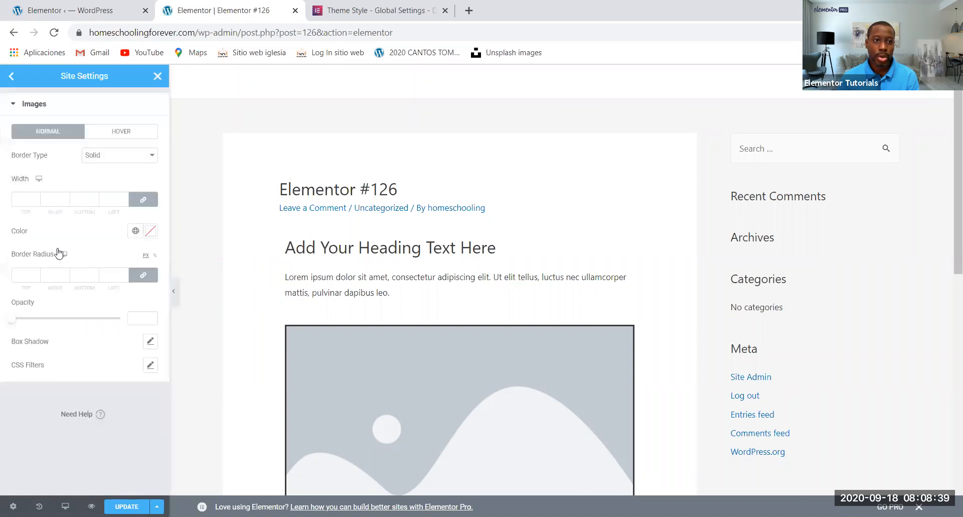
click(116, 157)
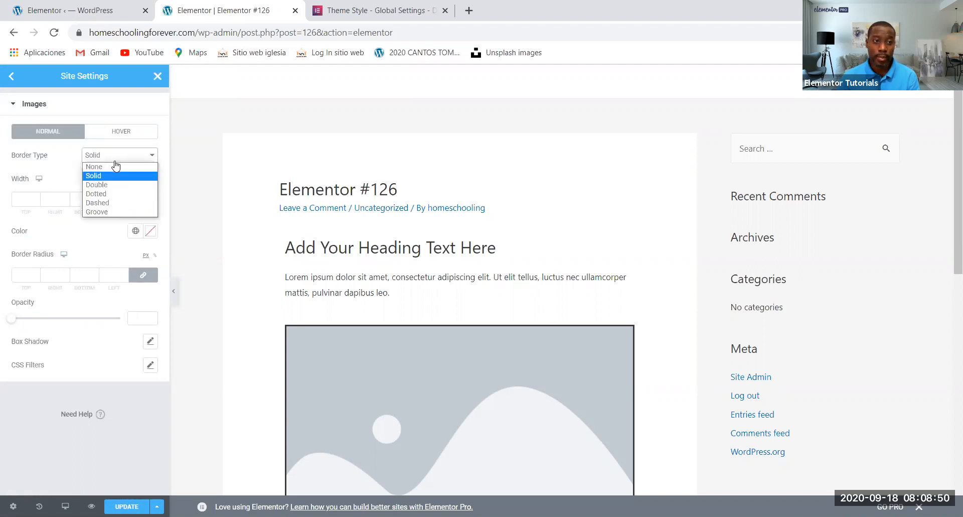
click(110, 188)
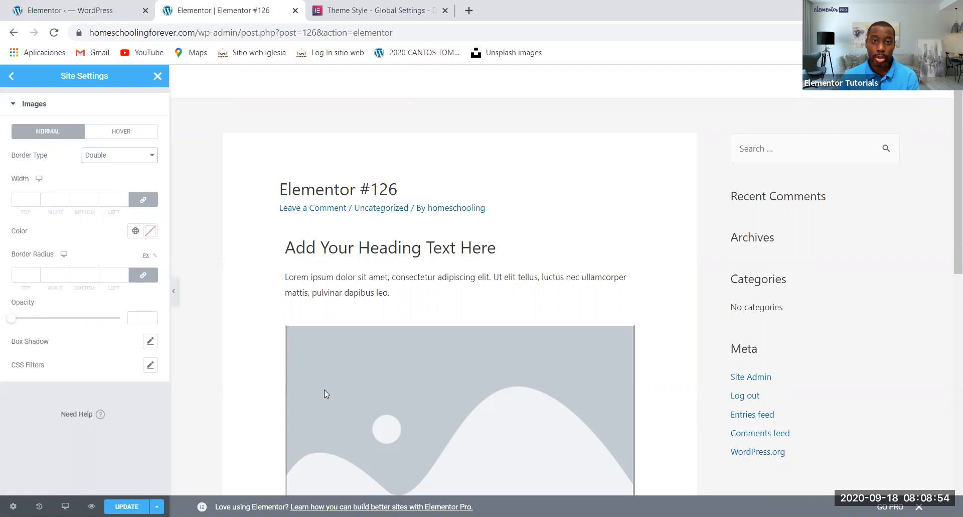
click(135, 231)
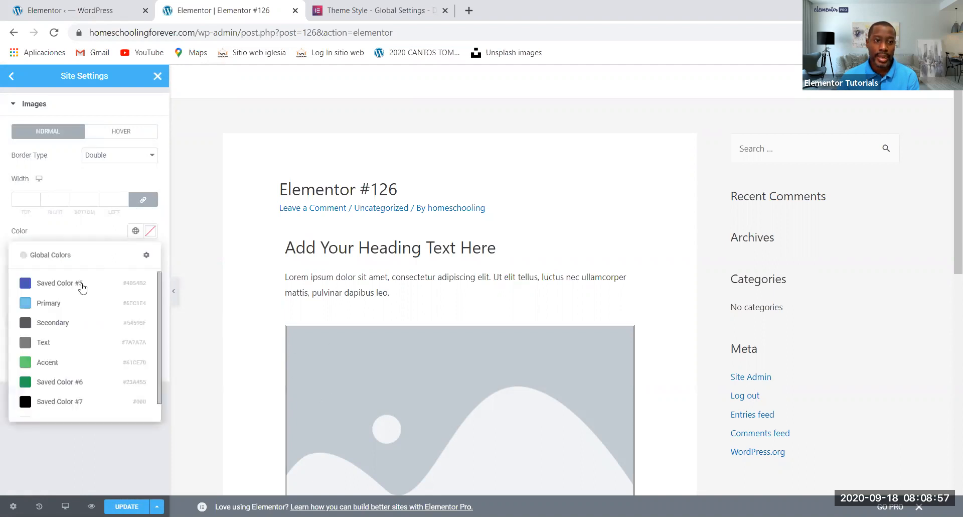
click(40, 382)
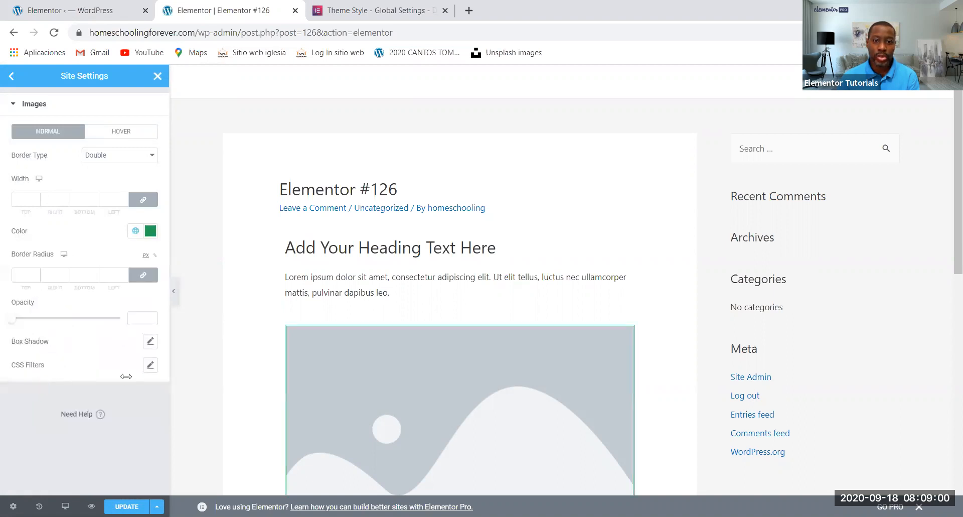
Set the site-wide image border width to 13 on all sides and return to the site settings overview
click(35, 200)
text(11)
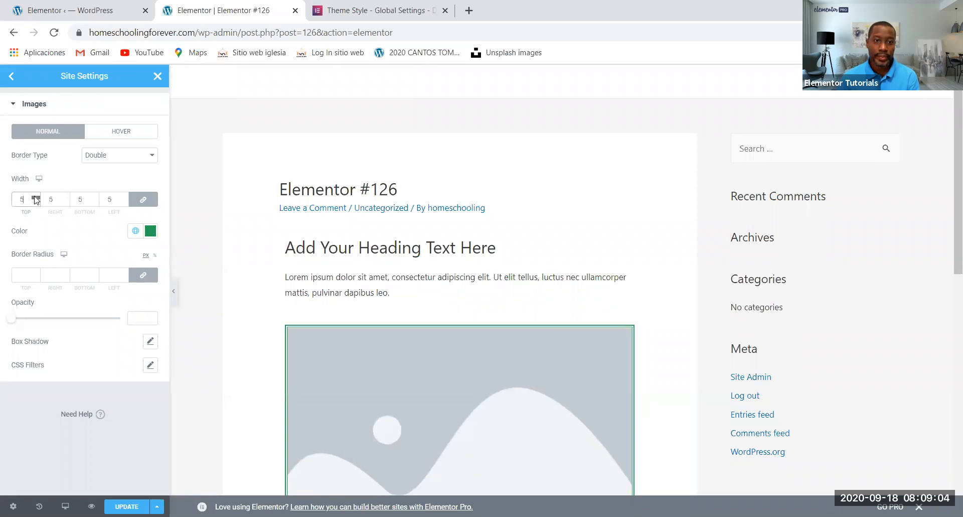
click(35, 197)
click(35, 197)
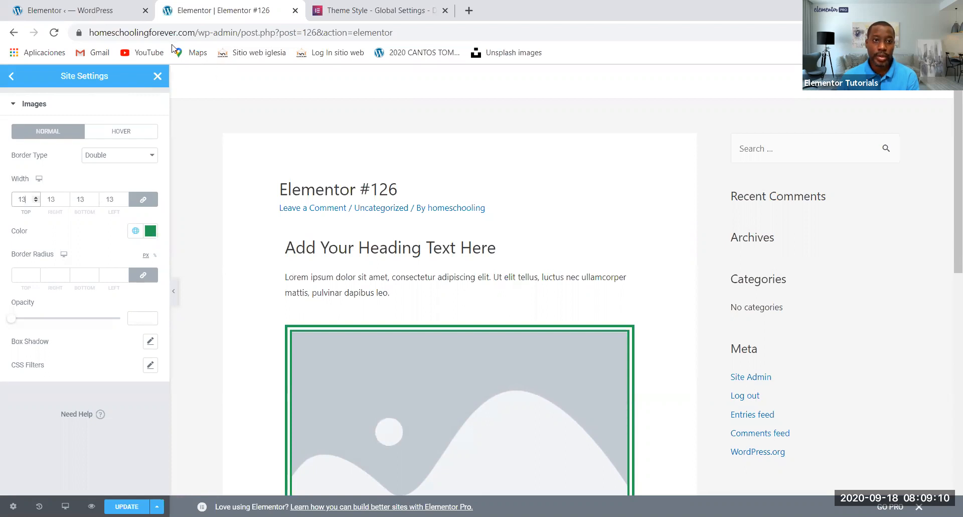
click(12, 78)
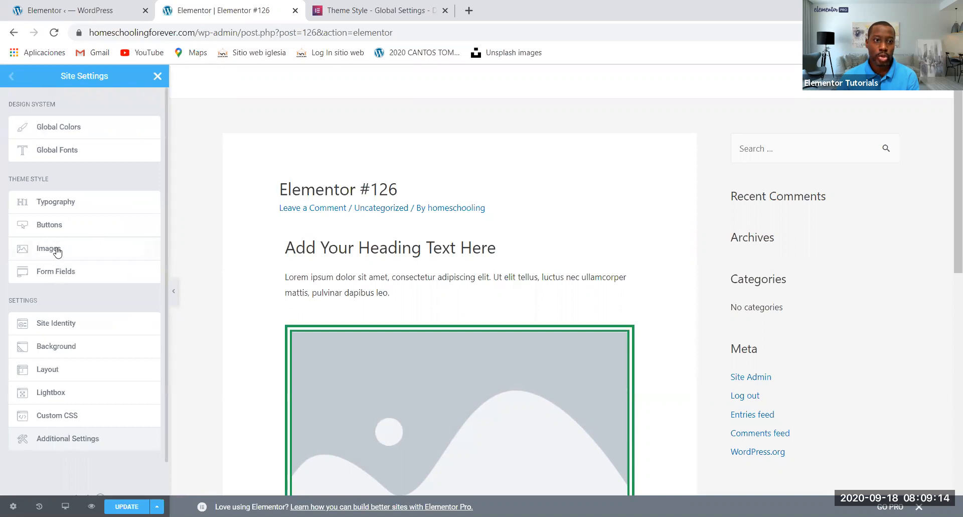
In the site-wide Buttons theme style, set the normal background color to global Saved Color #7
scroll(411, 319, down, 5)
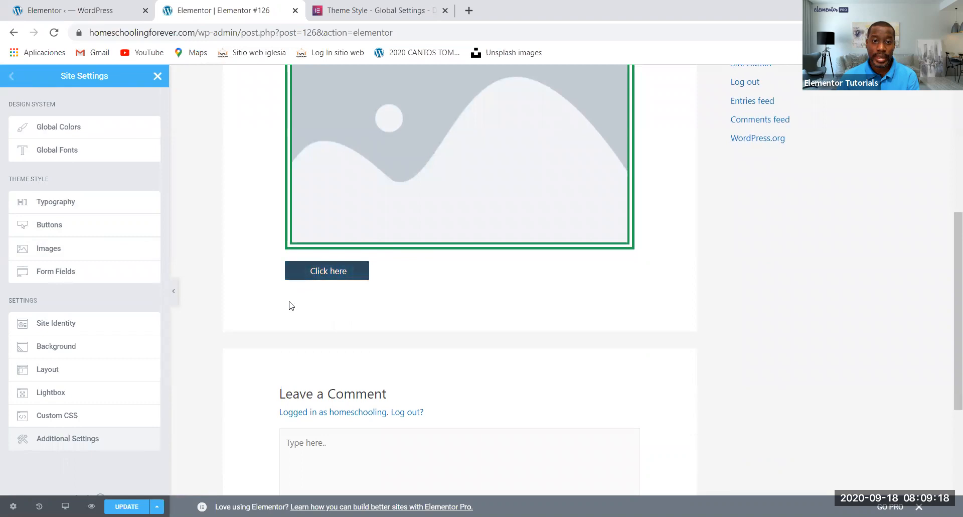
click(50, 225)
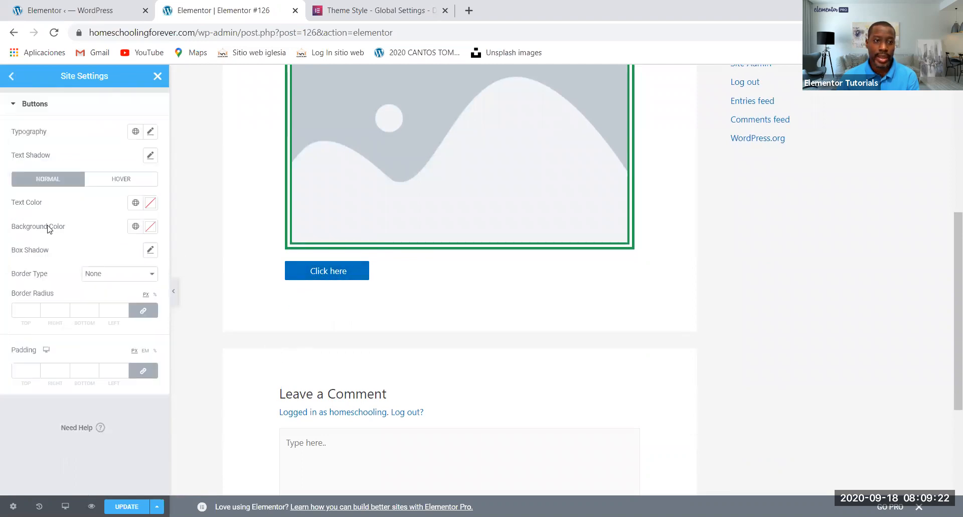
click(135, 227)
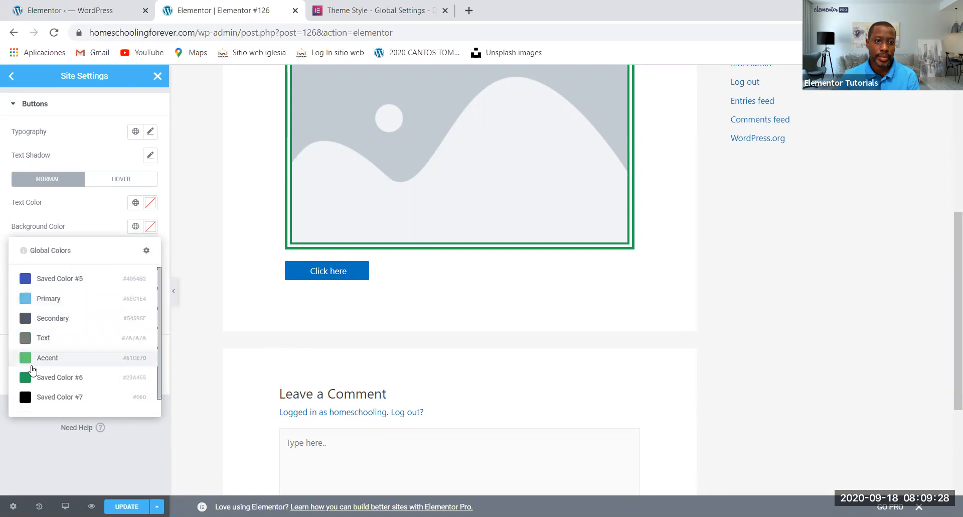
click(27, 397)
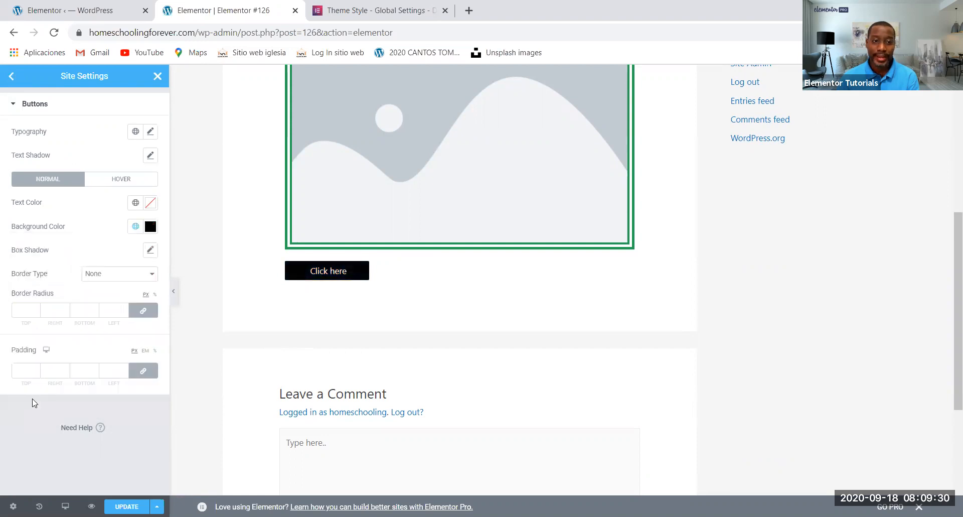
Try the global Primary color as the button text color and clear it again
click(135, 203)
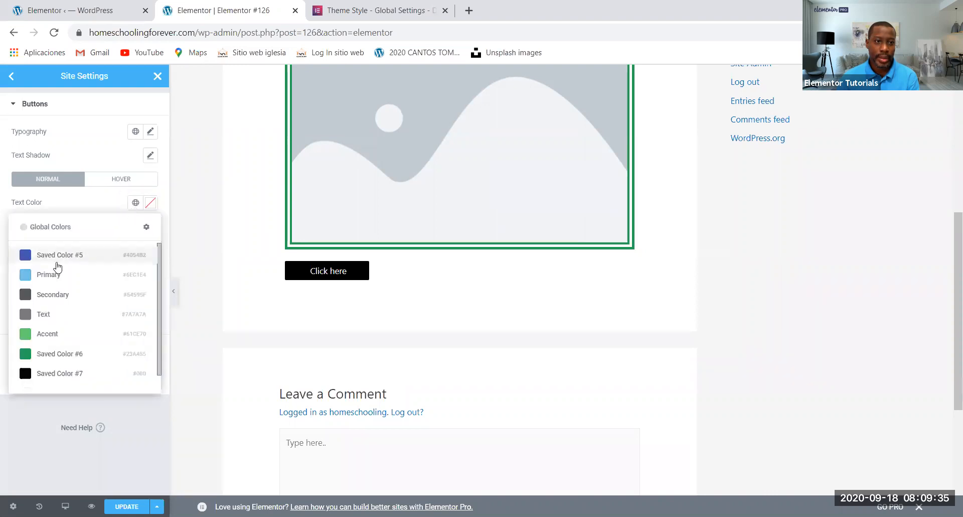
click(28, 276)
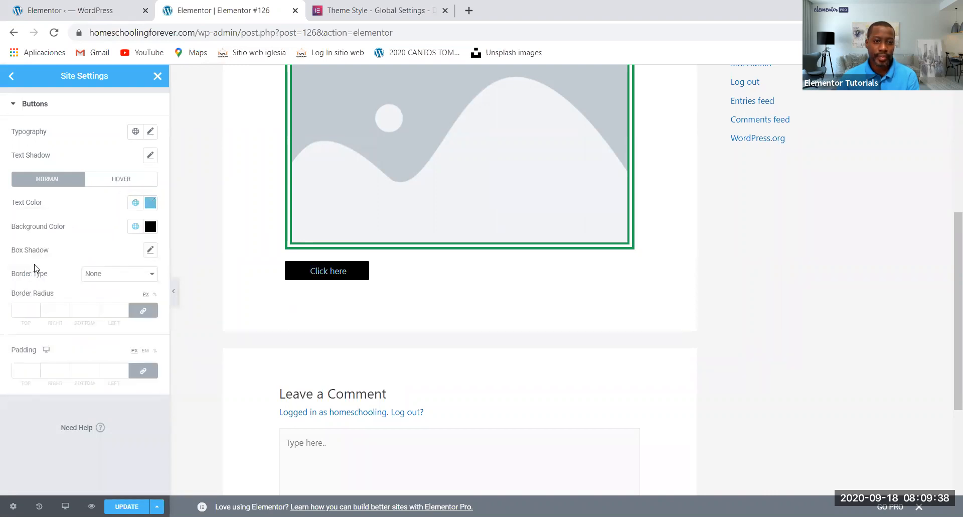
click(150, 203)
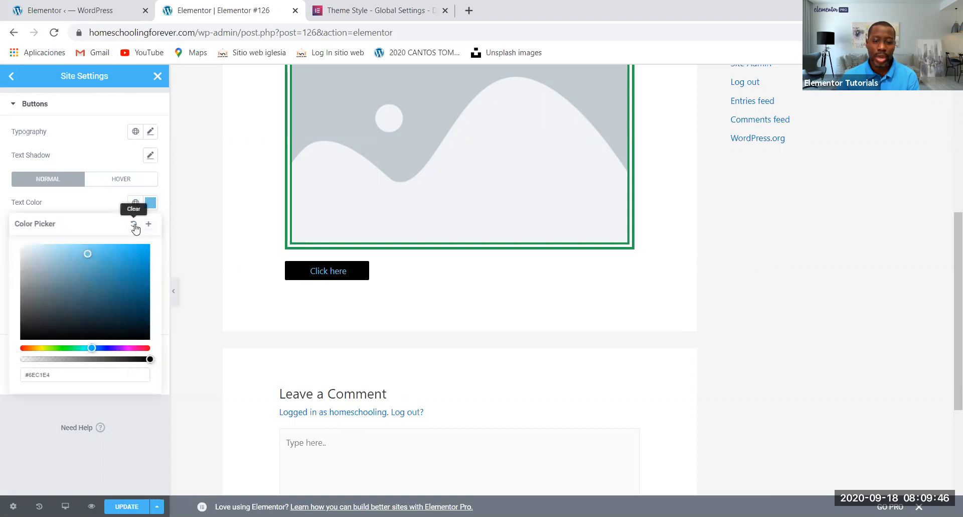
click(135, 225)
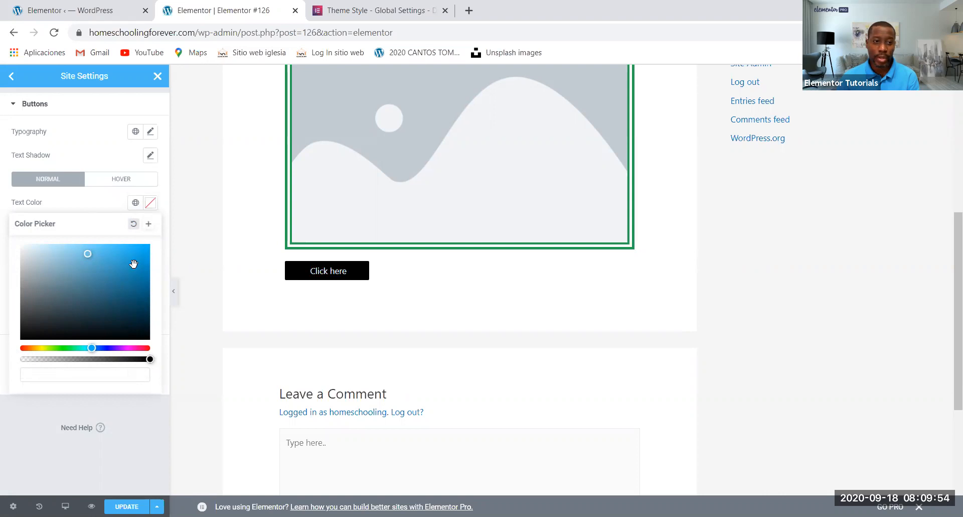
Set the site-wide button text color to the global Text color
click(135, 202)
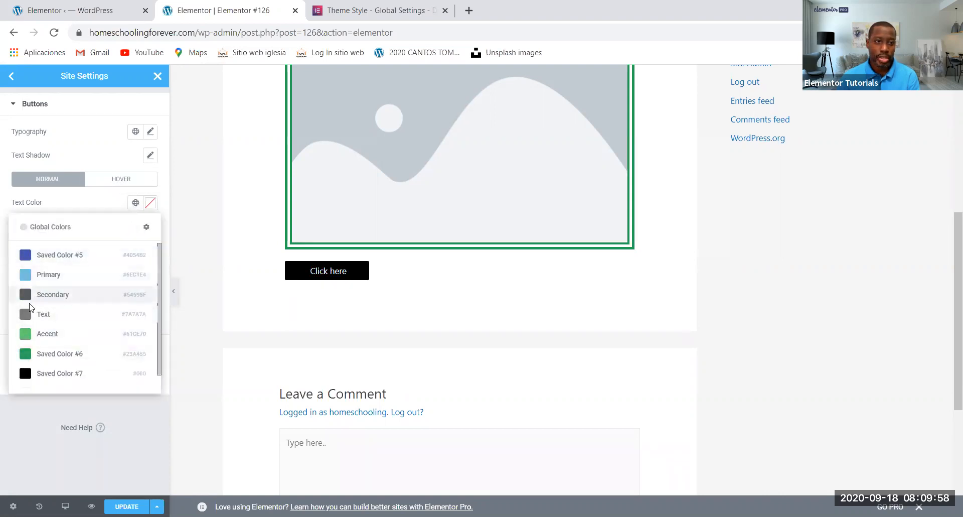
click(30, 315)
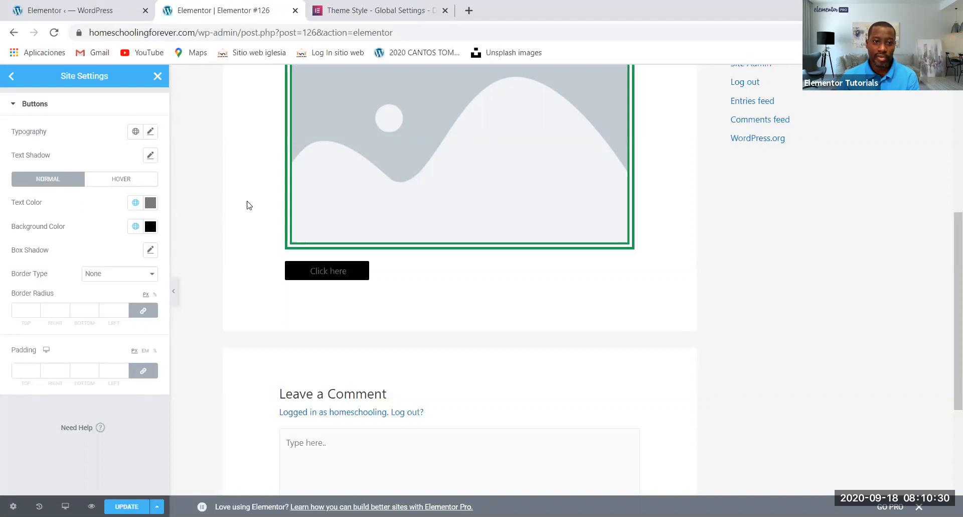
scroll(321, 301, up, 3)
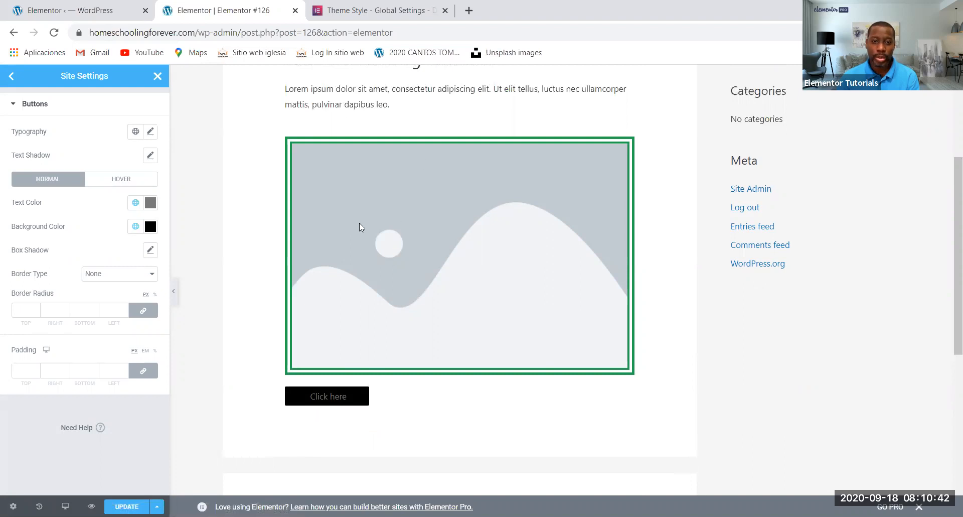
scroll(360, 223, up, 4)
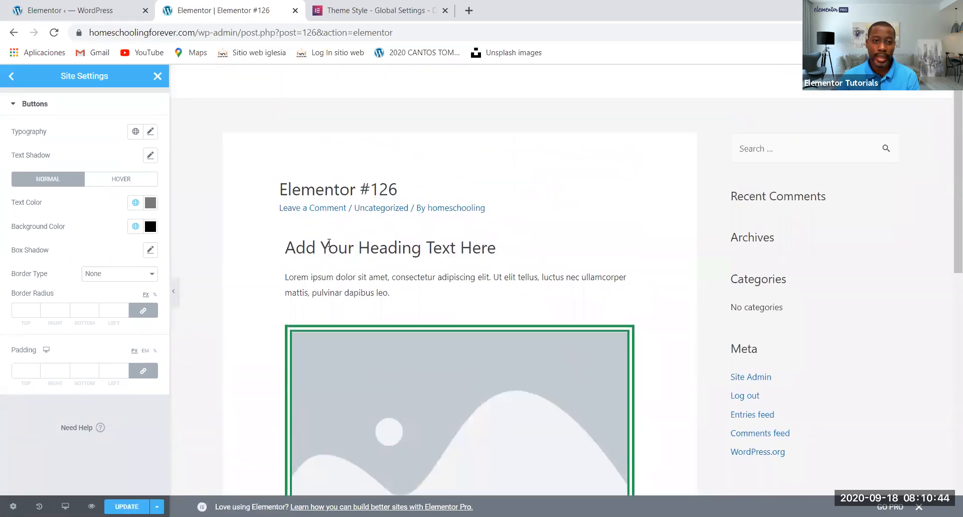
Review the body, link and heading options in the Typography theme style and return to the site settings overview
click(11, 78)
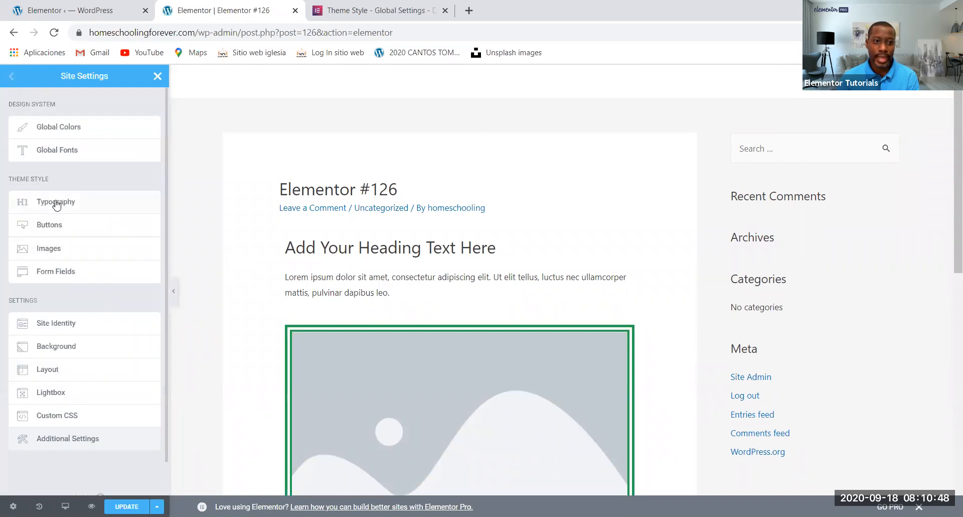
click(55, 203)
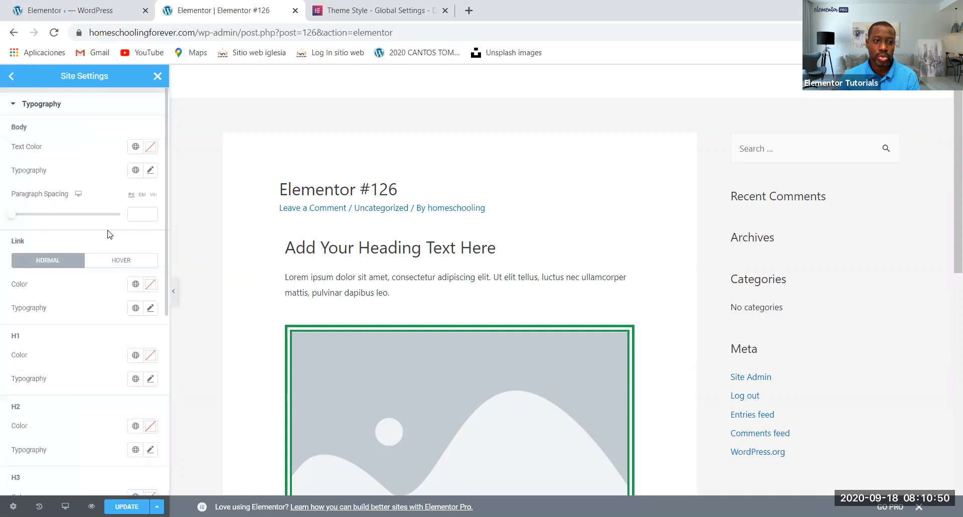
scroll(107, 233, down, 3)
scroll(10, 233, up, 3)
scroll(34, 419, down, 1)
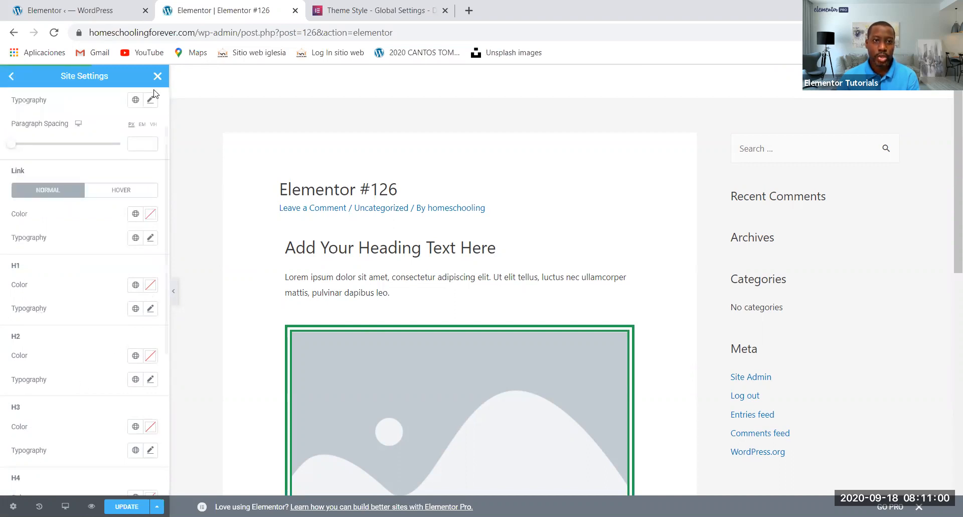
click(10, 71)
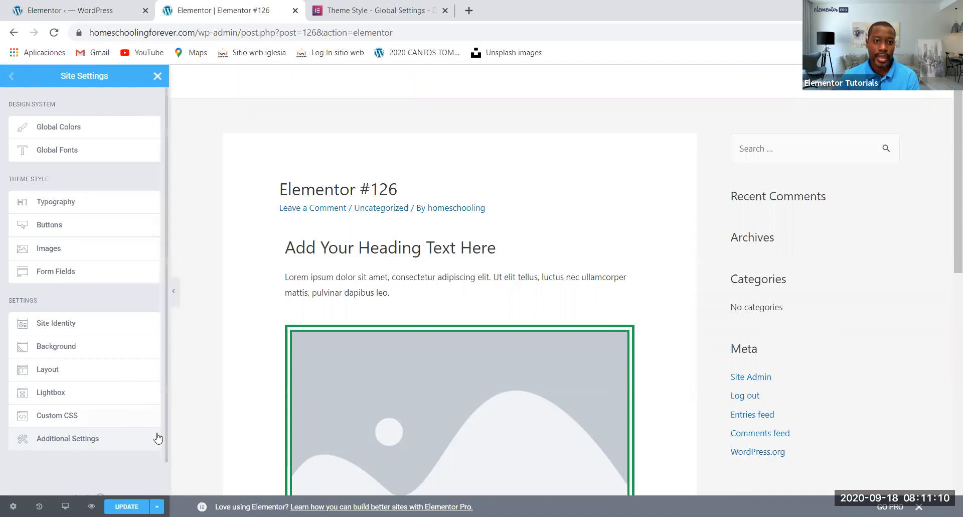
Close the site settings, save the changes and return to the post editor
click(156, 506)
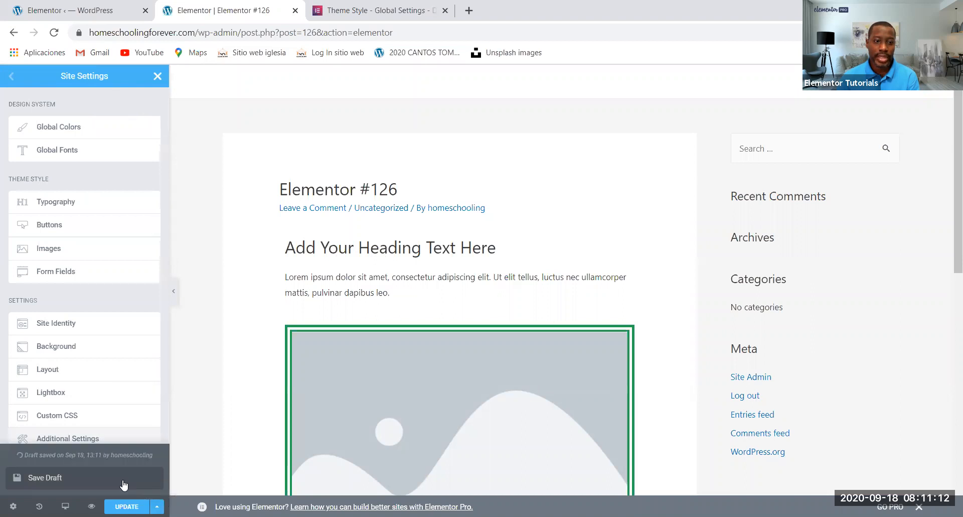
click(157, 77)
click(524, 327)
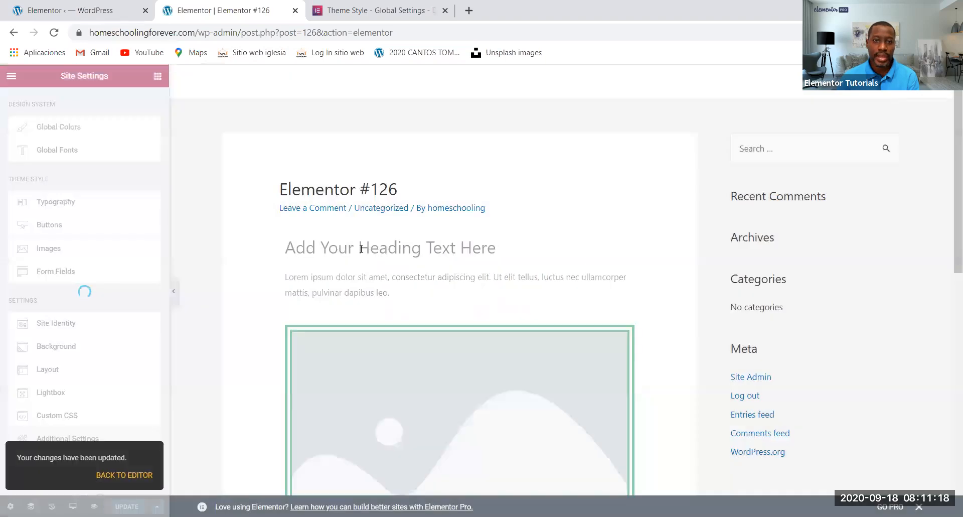
click(116, 475)
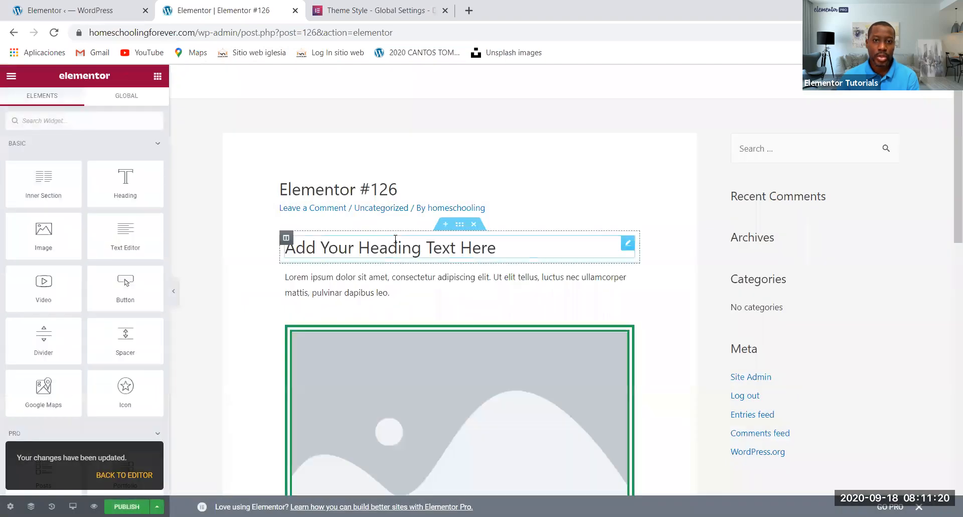
Change the HTML tag of the post's Heading widget to H3
click(452, 247)
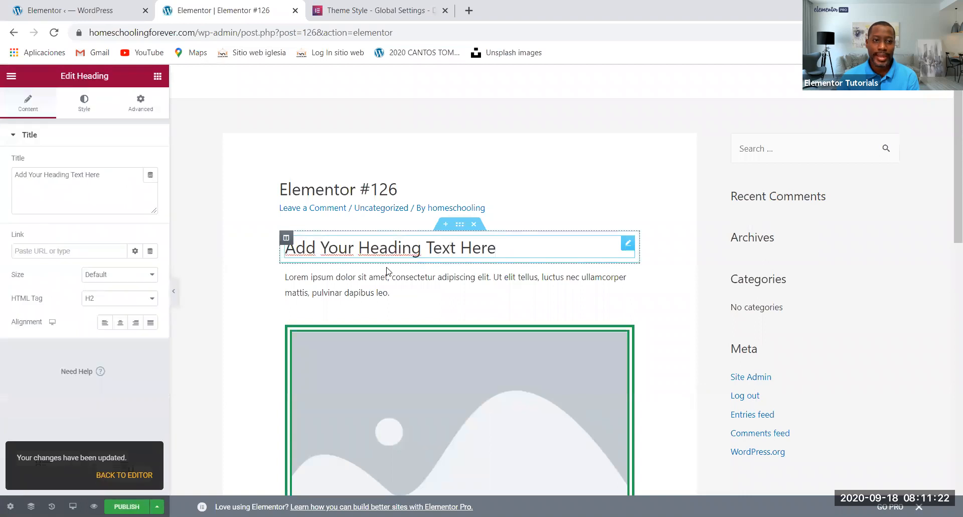
click(119, 300)
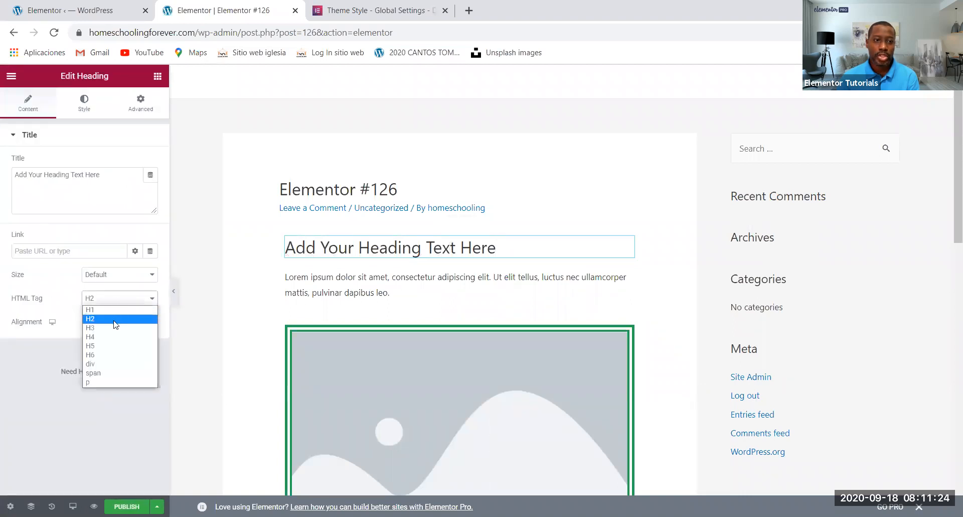
click(113, 328)
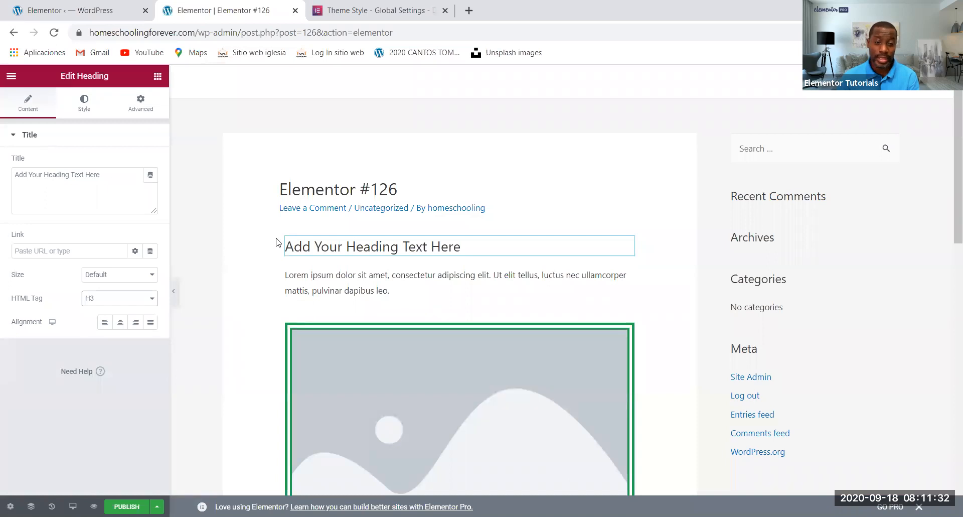
In the site-wide Typography theme style, set the H3 color to global Saved Color #5
click(11, 77)
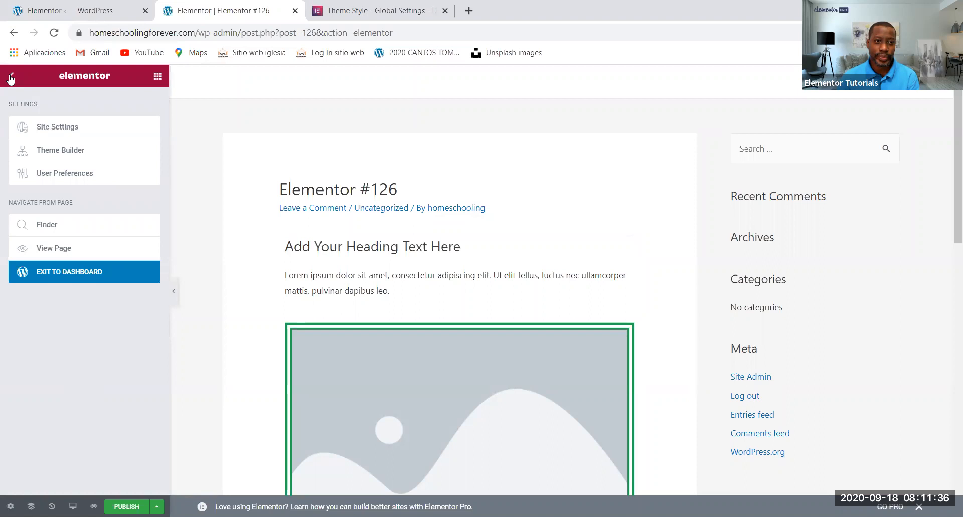
click(71, 127)
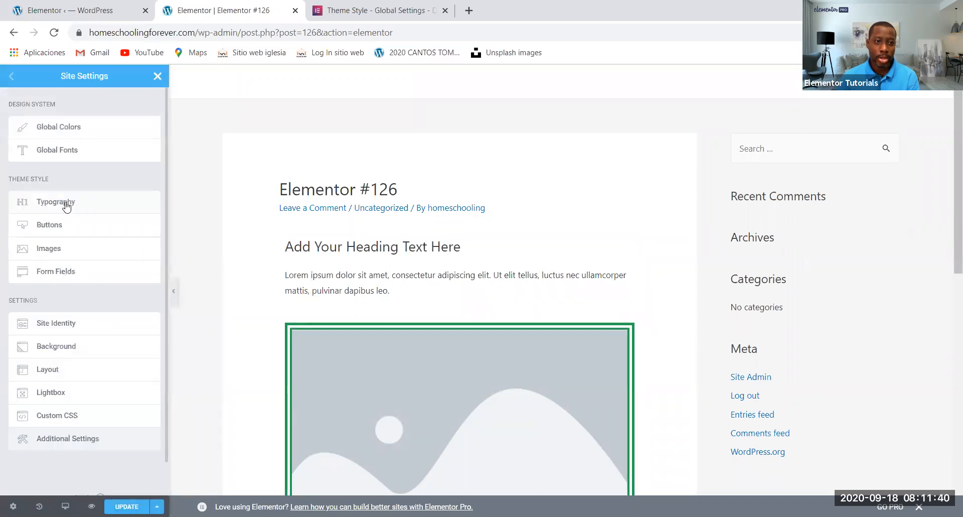
click(67, 204)
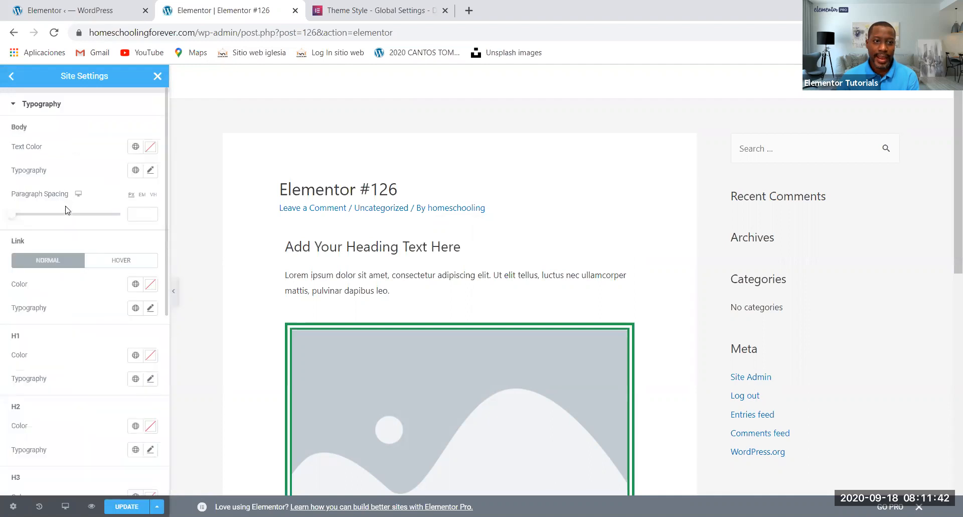
scroll(42, 391, down, 1)
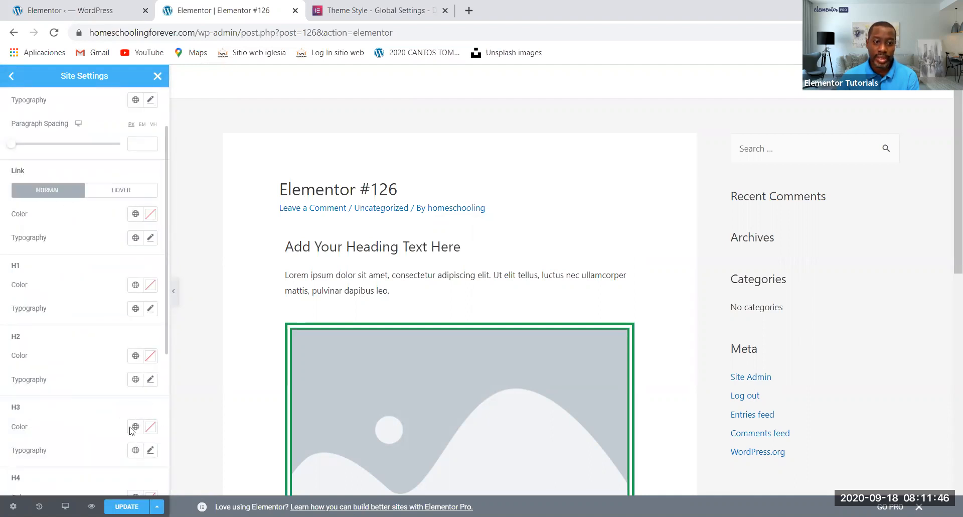
scroll(134, 415, down, 1)
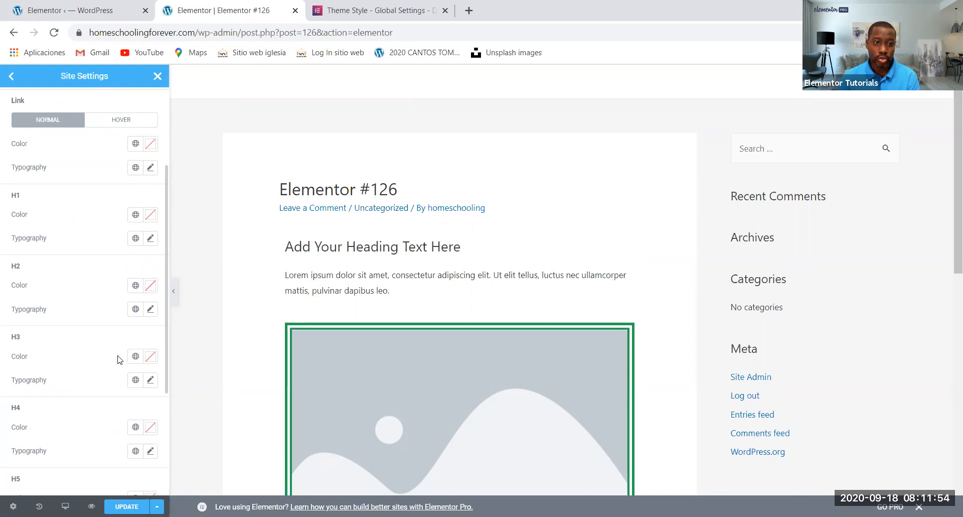
click(135, 356)
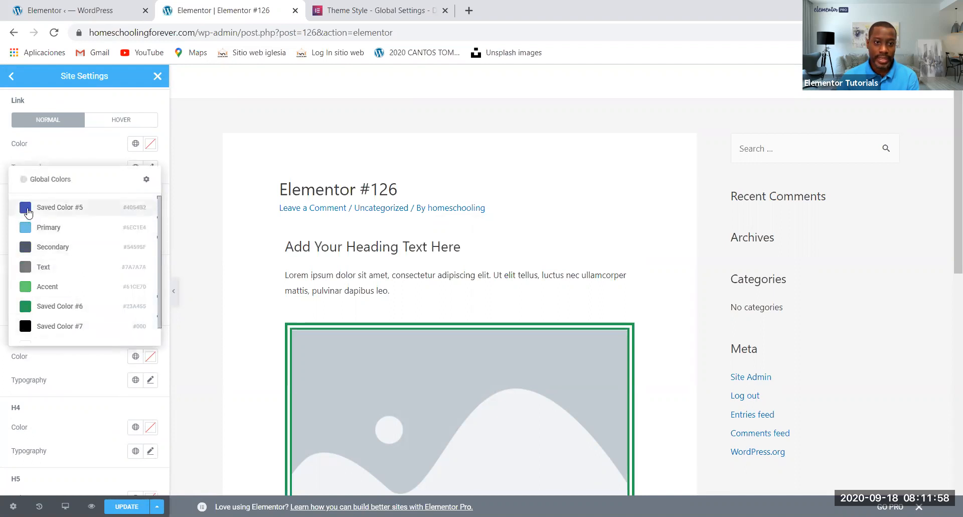
click(29, 207)
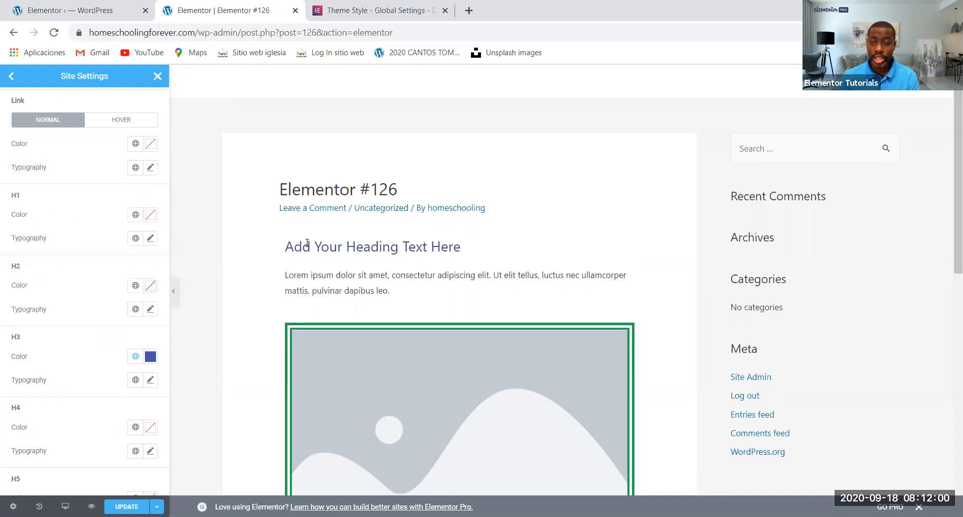
Assign the Primary Headline global font to the H3 typography and check the selection in the global fonts list
click(136, 380)
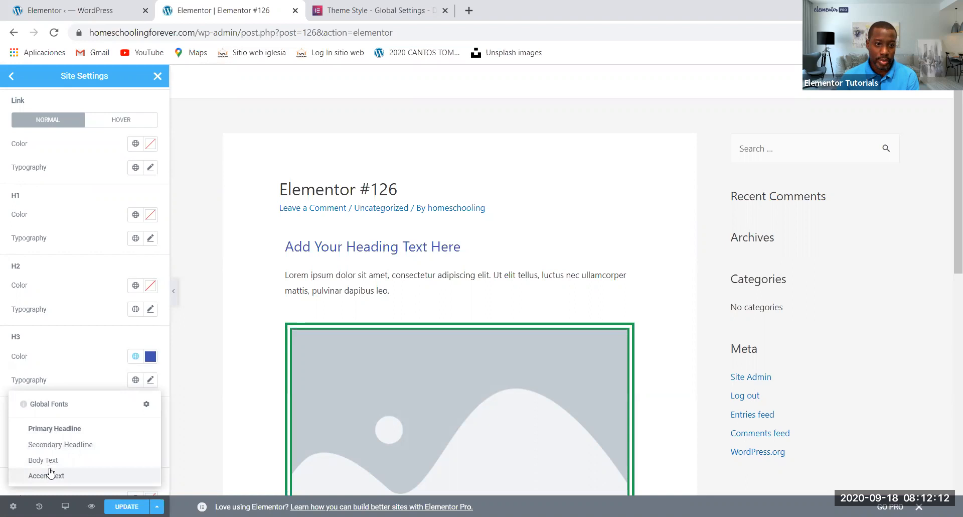
click(48, 430)
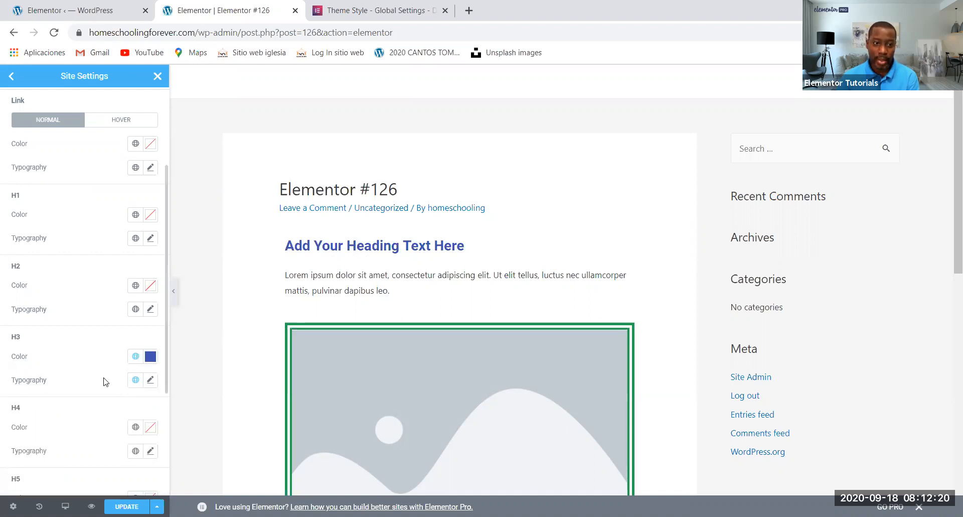
click(136, 381)
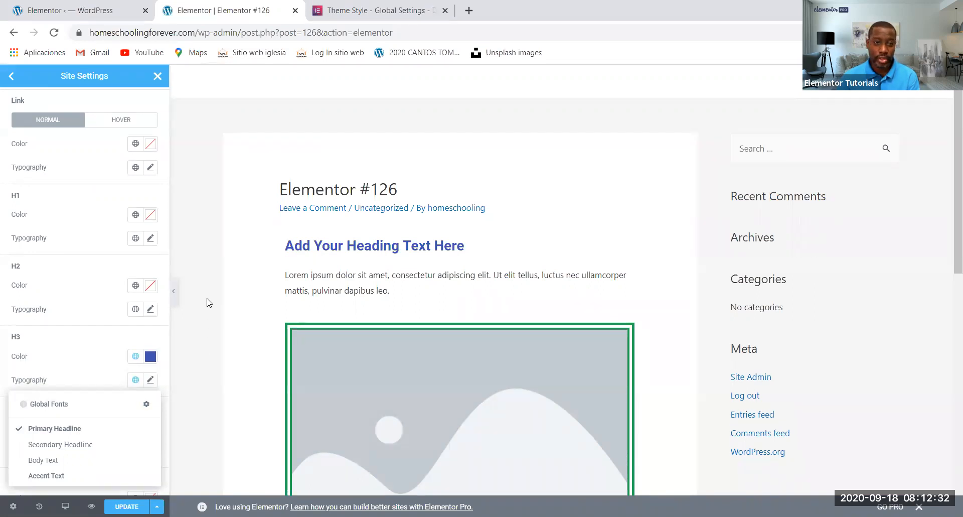
In the site-wide Typography theme style, try Primary and Secondary for the Body text color, settle on global Saved Color #6 and save
click(10, 77)
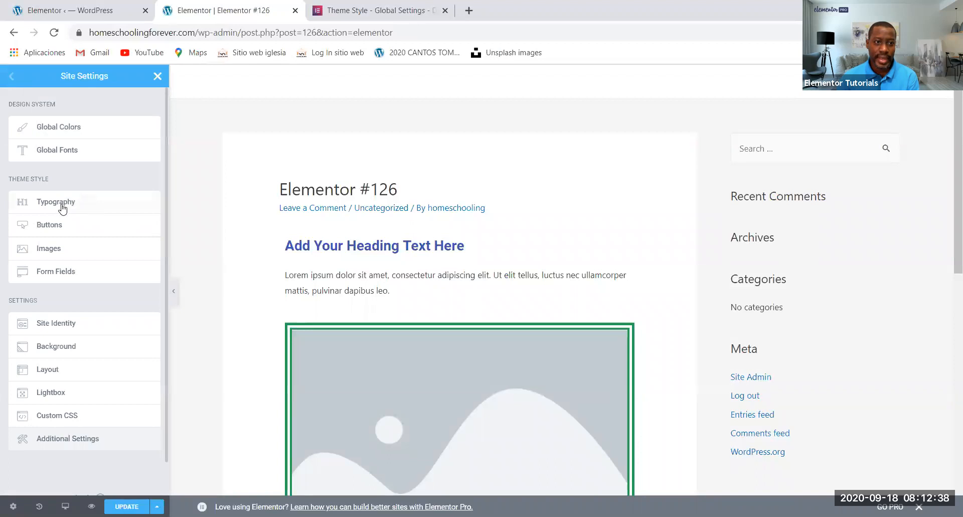
click(83, 205)
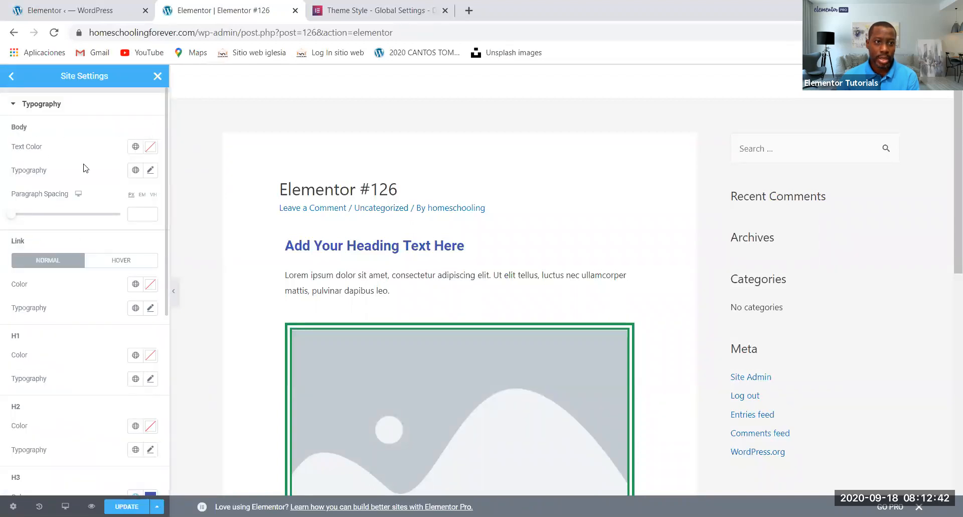
click(135, 148)
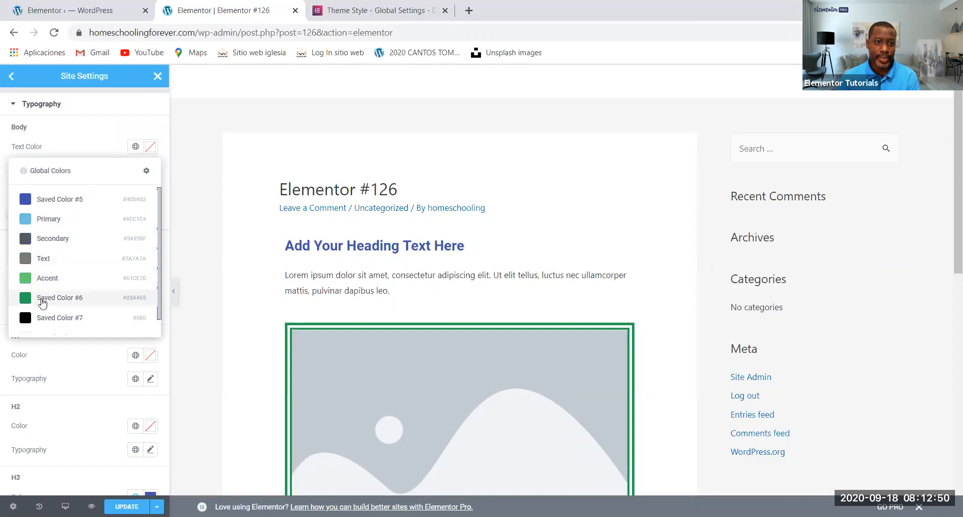
click(40, 220)
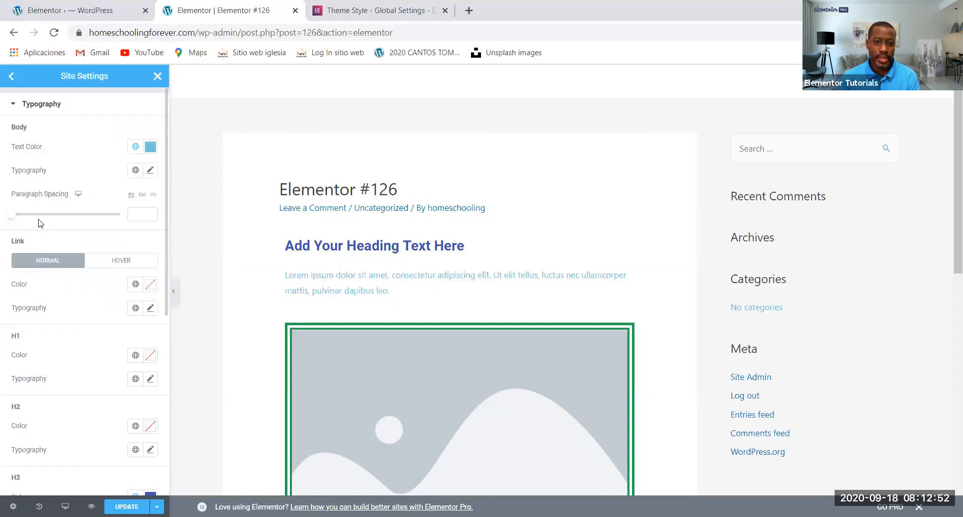
click(134, 151)
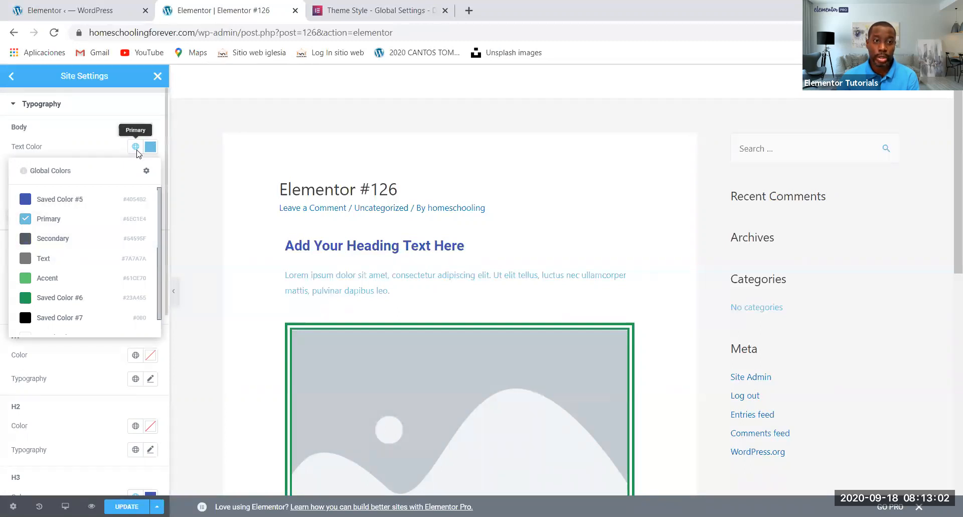
click(26, 245)
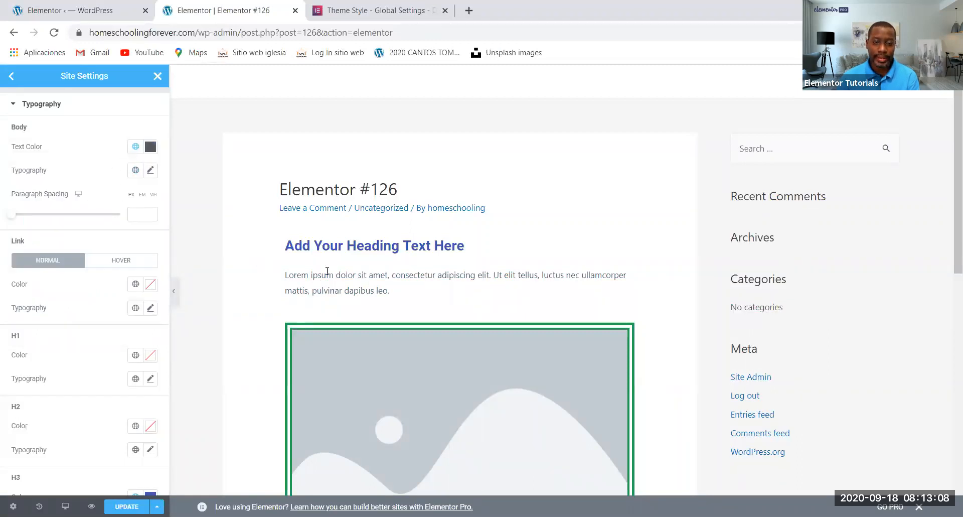
click(135, 147)
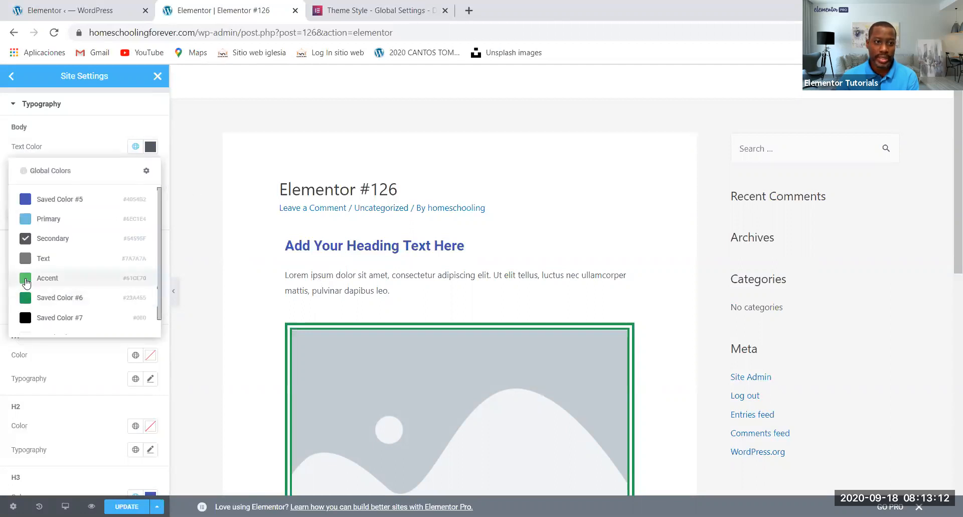
click(26, 300)
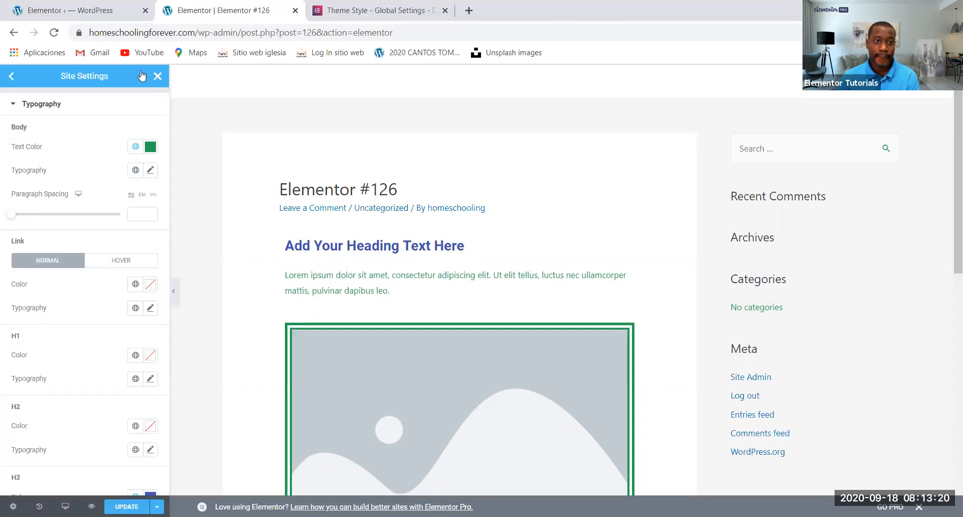
click(158, 75)
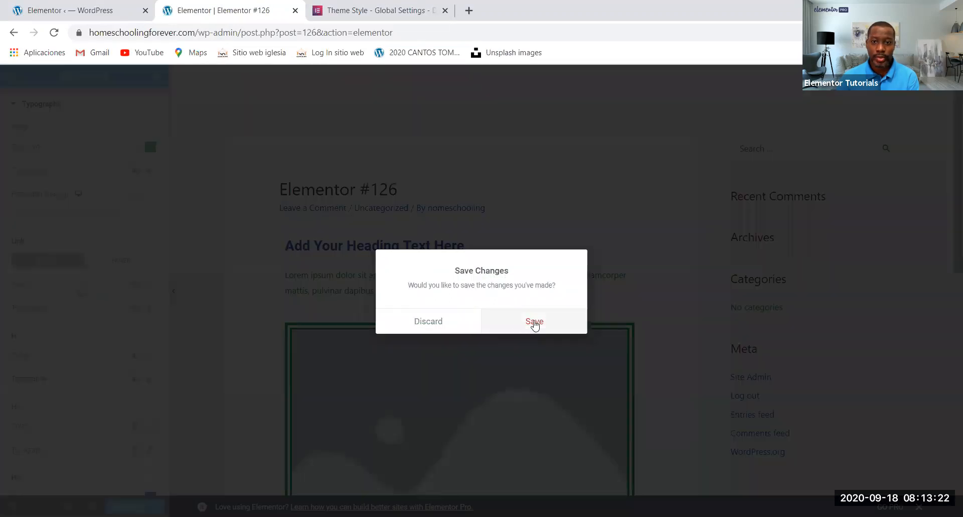
click(535, 324)
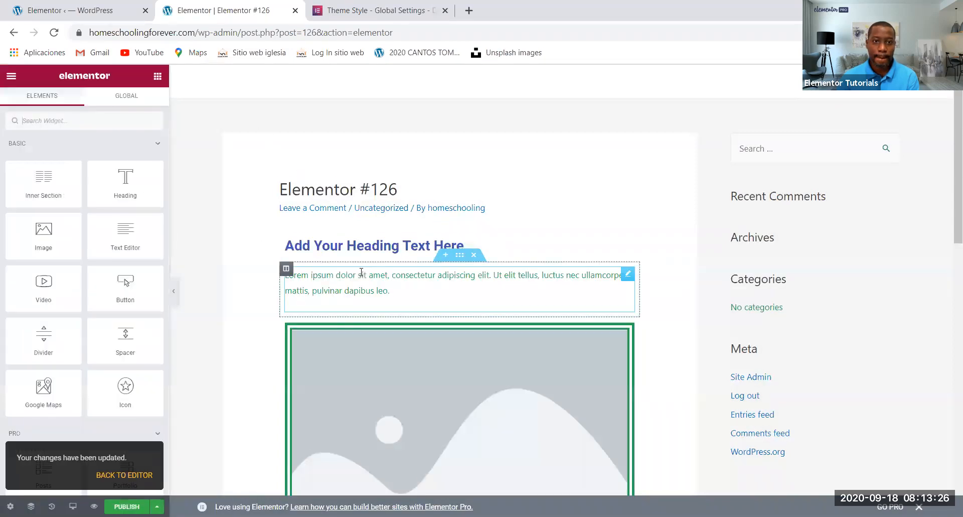
Add a Text Editor widget below the post's button and a Heading widget beneath it
scroll(362, 274, down, 8)
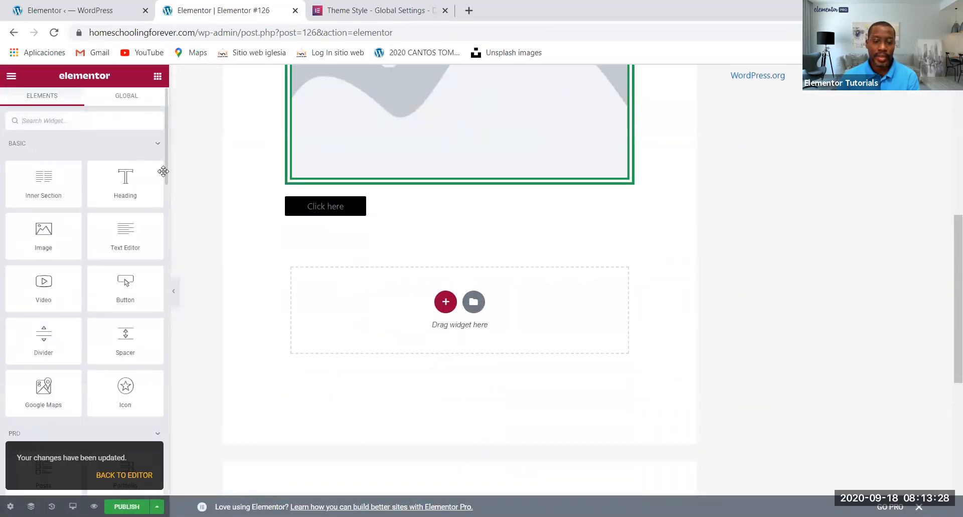
scroll(302, 242, up, 2)
scroll(302, 242, down, 2)
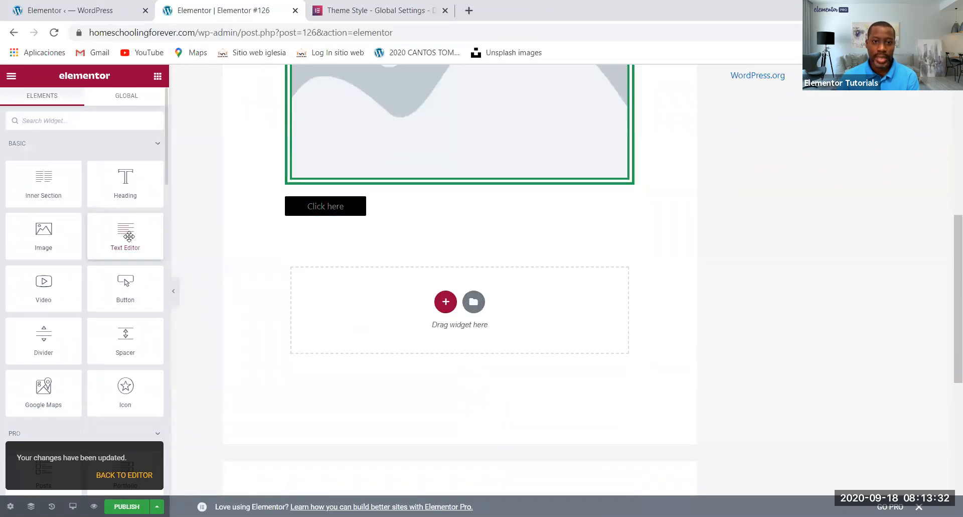
drag(129, 236, 382, 236)
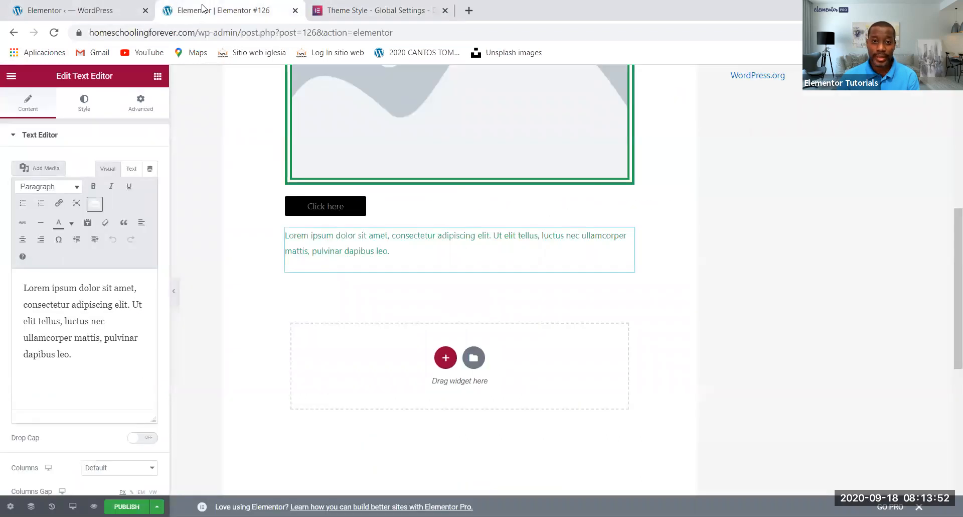
click(157, 77)
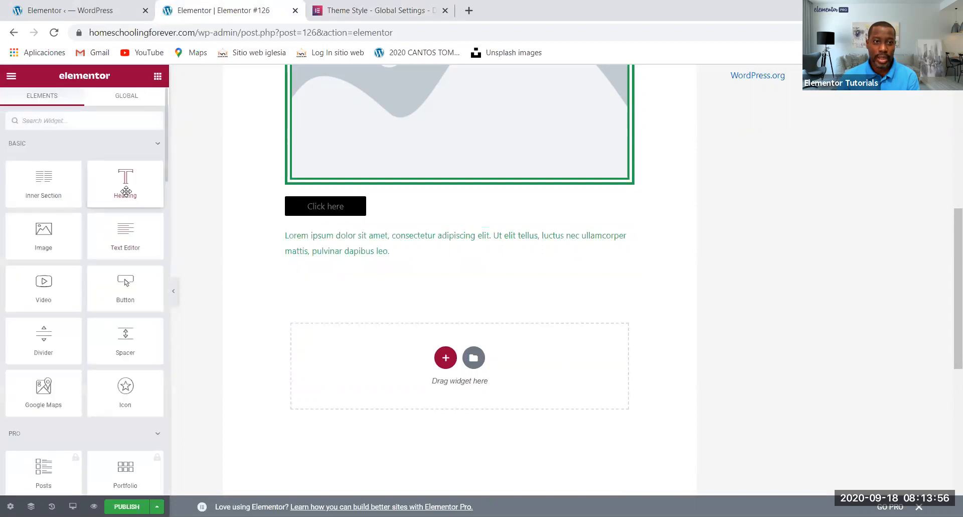
drag(126, 191, 391, 368)
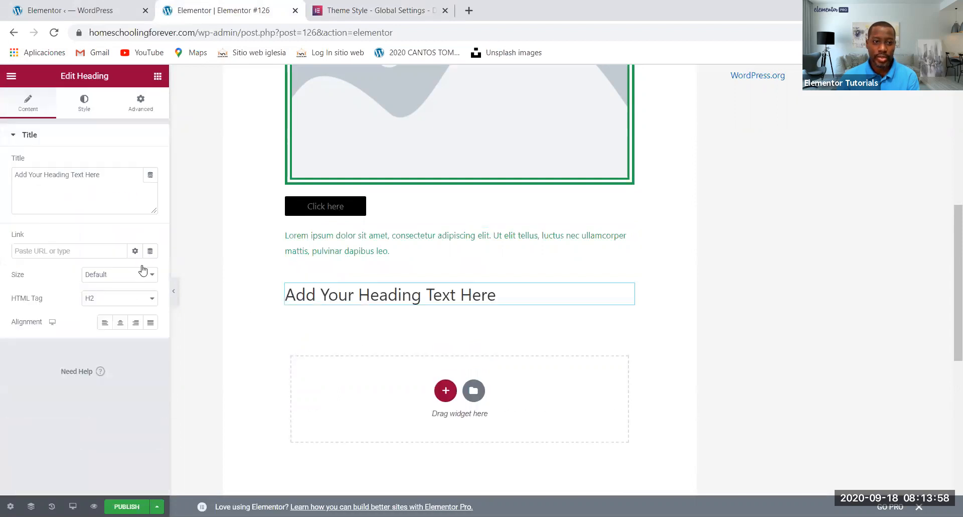
Compare the H3, H2 and H1 HTML tags on the new heading and leave it set to H1
click(107, 298)
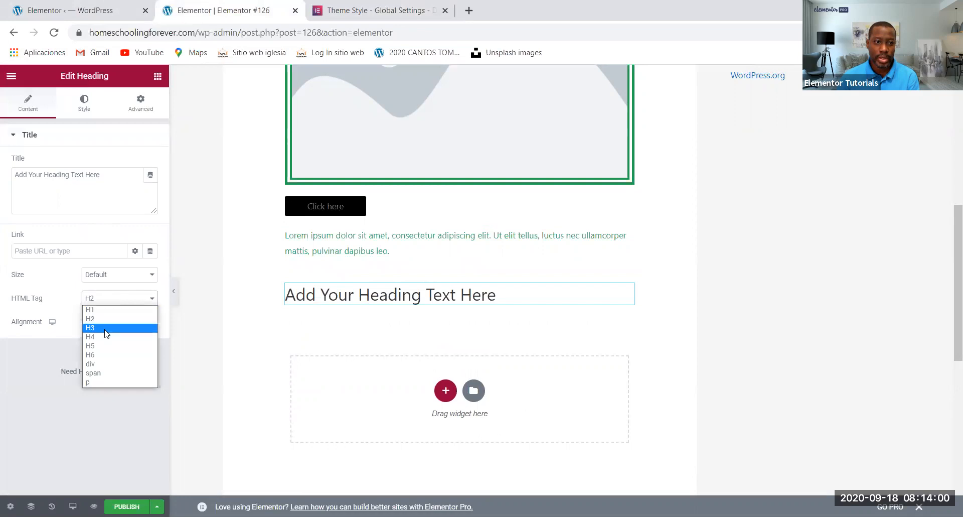
click(106, 326)
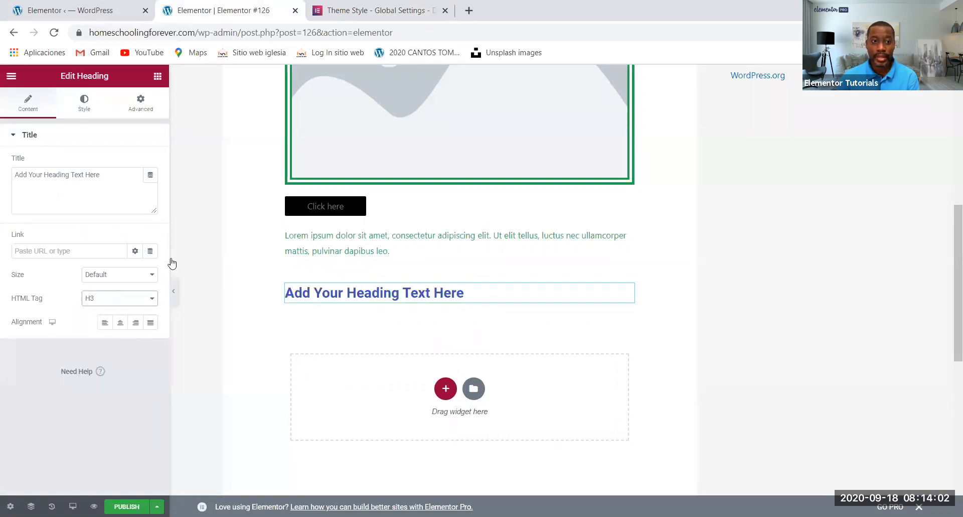
click(108, 299)
click(106, 319)
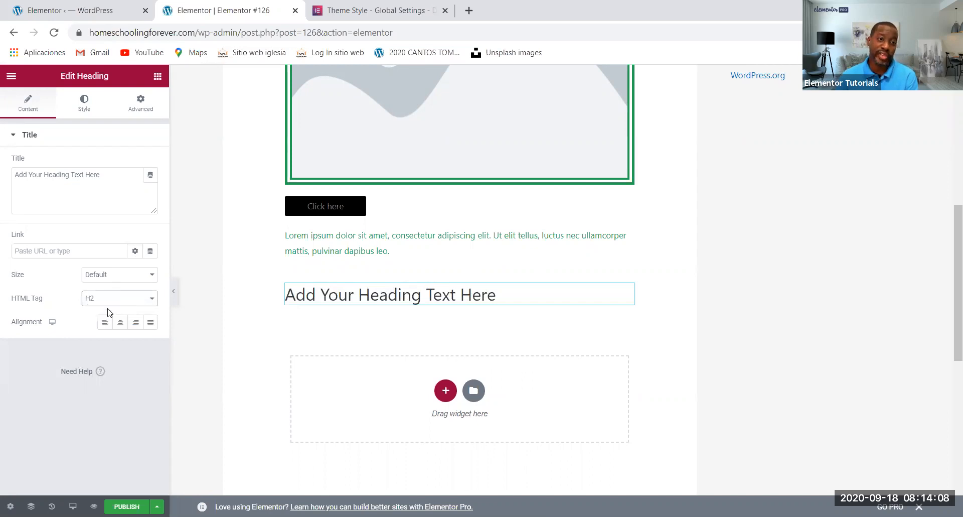
click(108, 300)
click(107, 311)
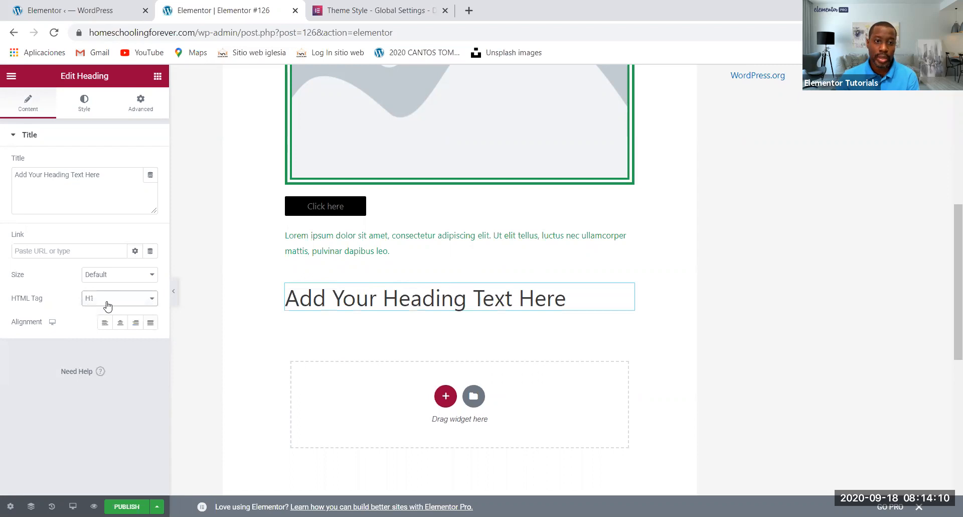
click(108, 301)
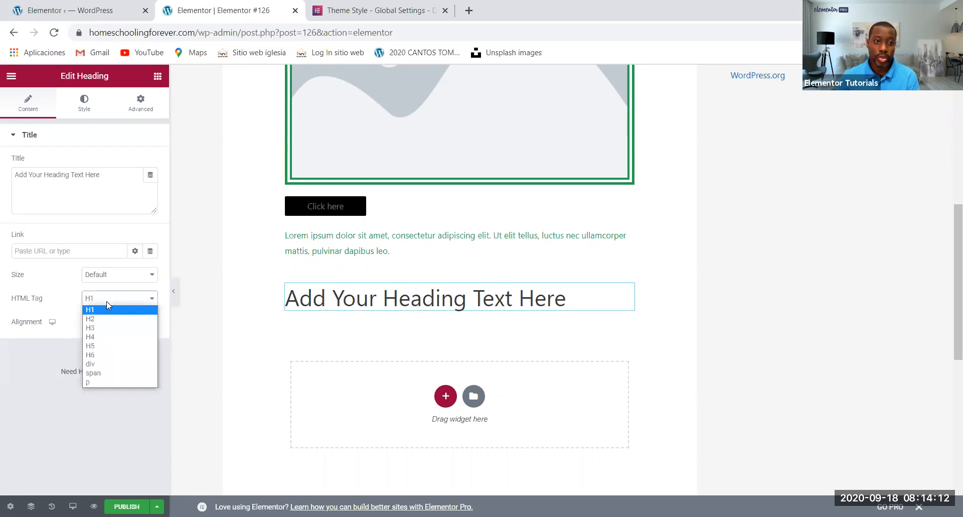
click(105, 329)
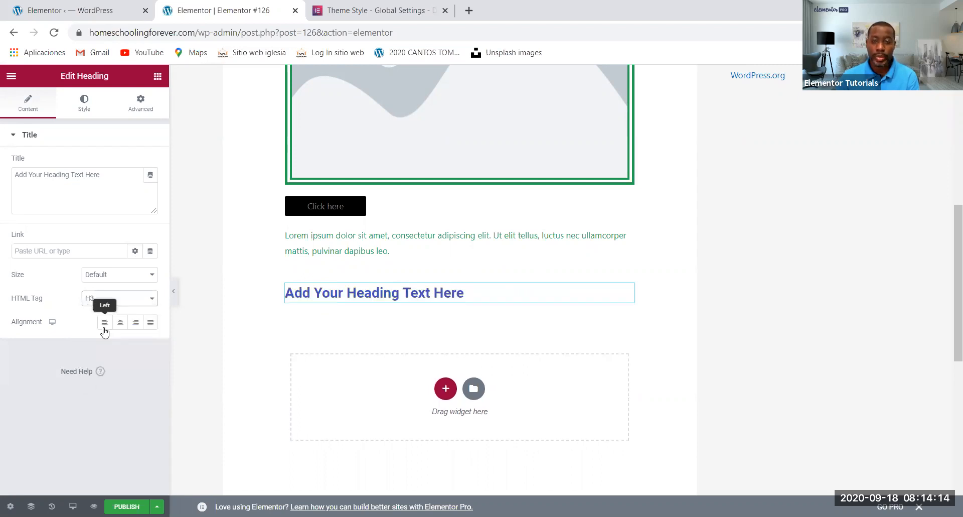
click(99, 300)
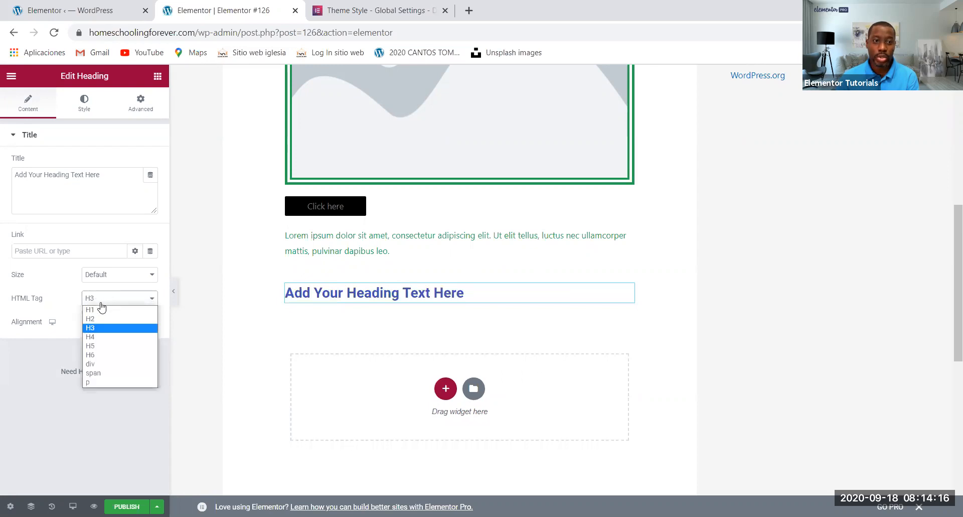
click(99, 311)
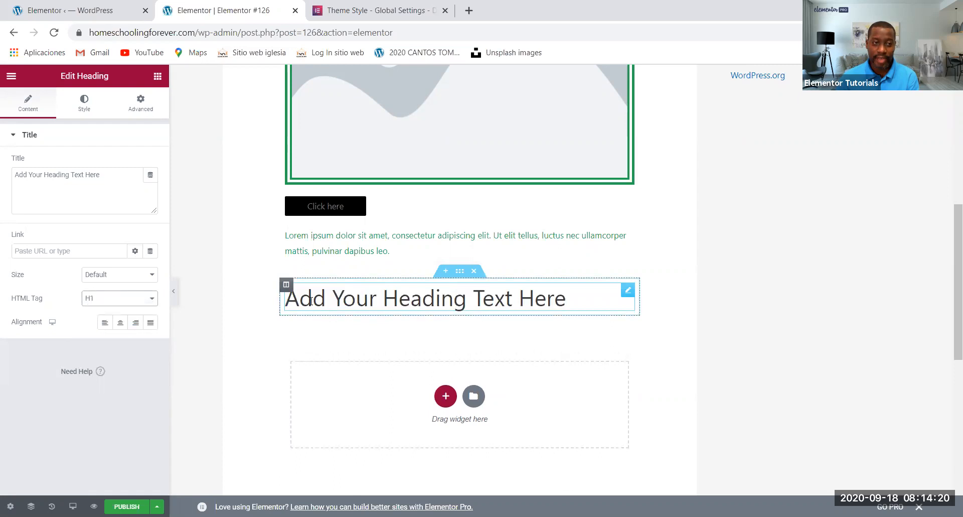
In the site-wide Typography theme style, set the H1 color to global Secondary and its typography to the Accent Text global font
click(11, 76)
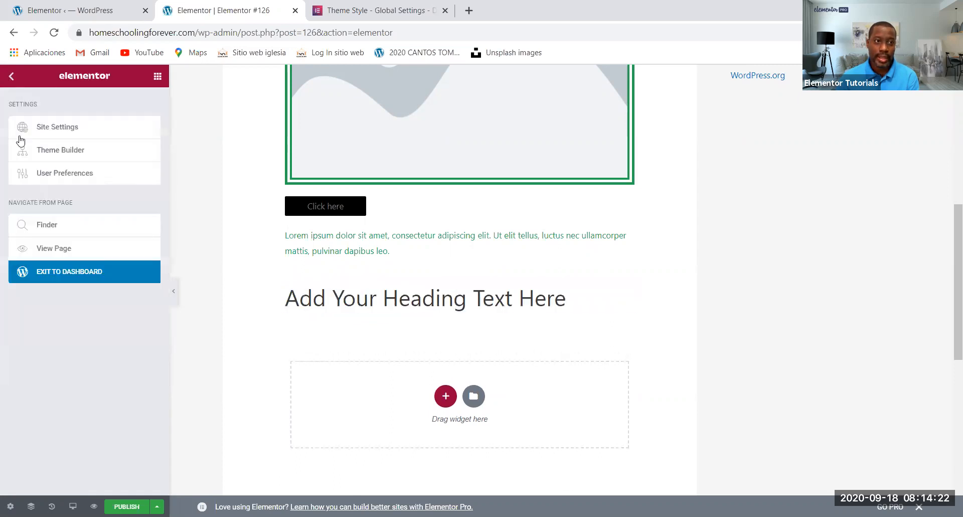
click(51, 128)
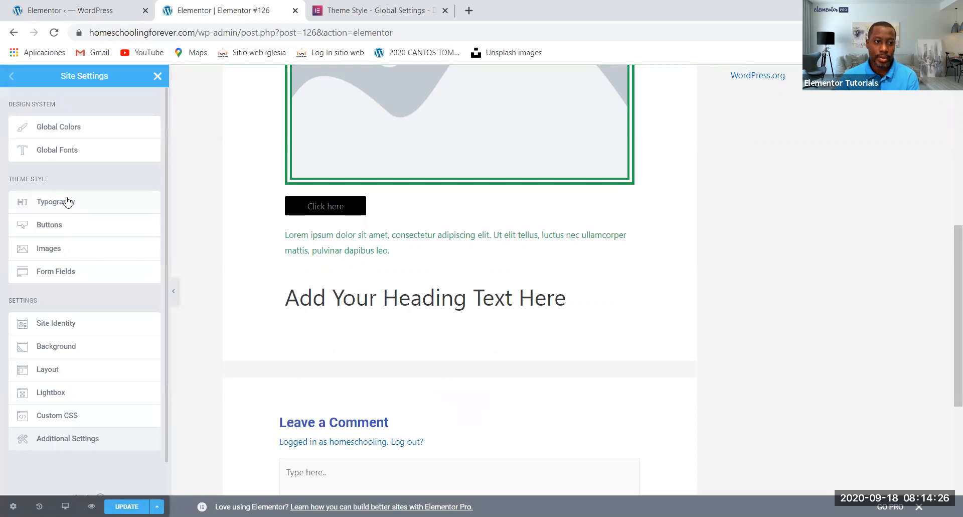
click(67, 201)
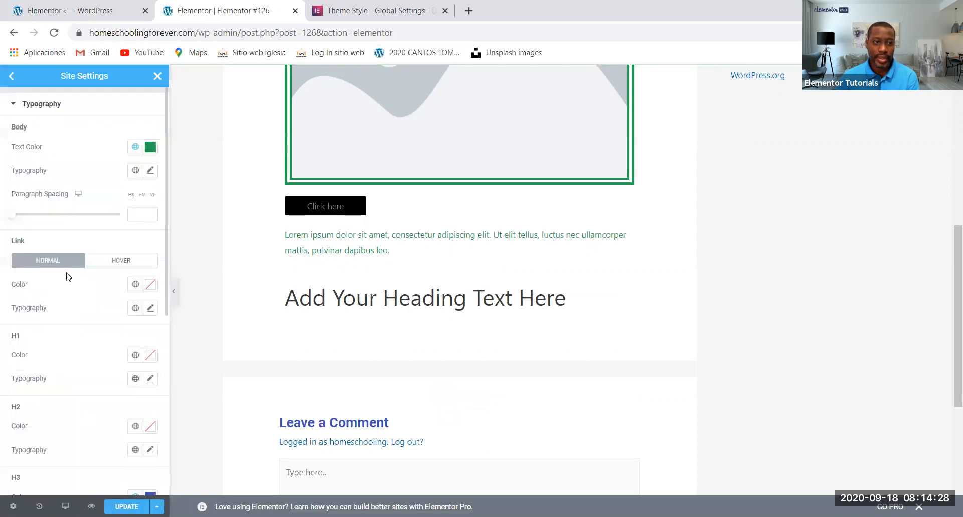
scroll(58, 335, down, 2)
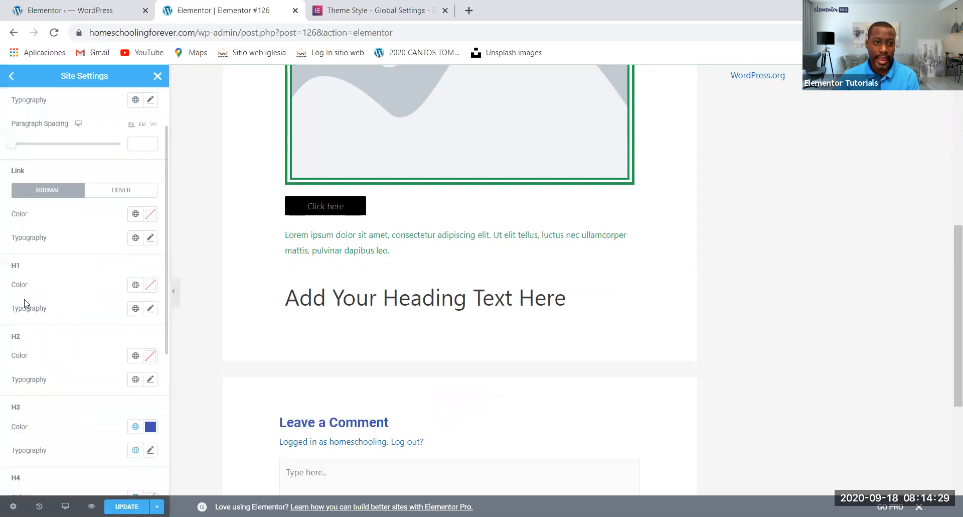
click(136, 285)
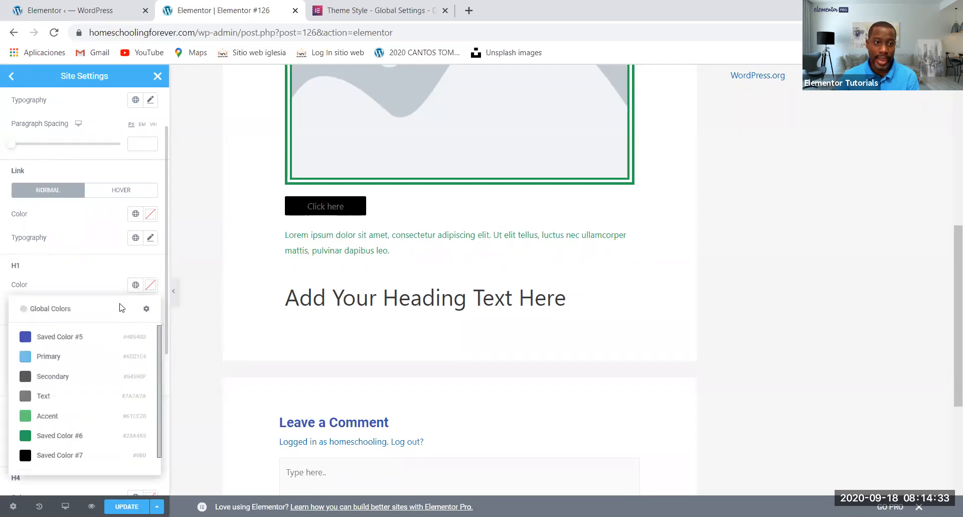
click(27, 377)
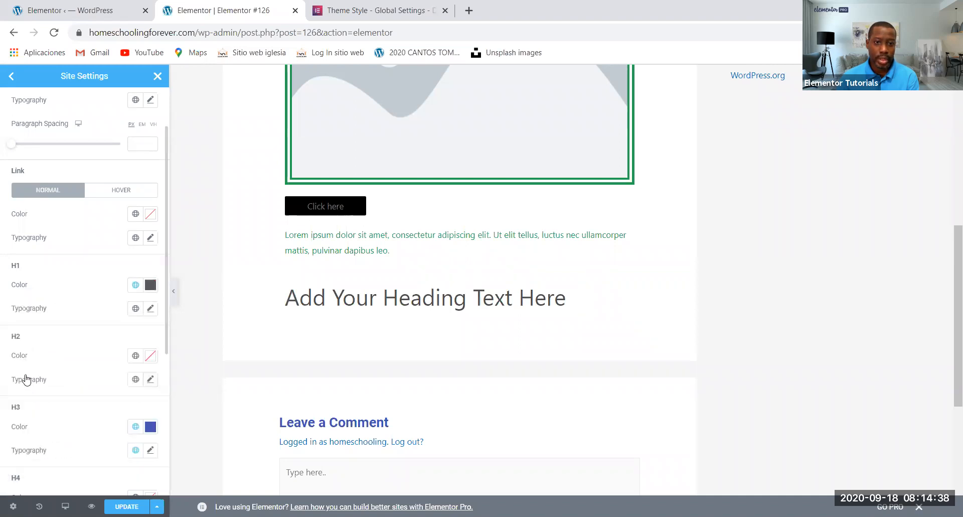
click(135, 310)
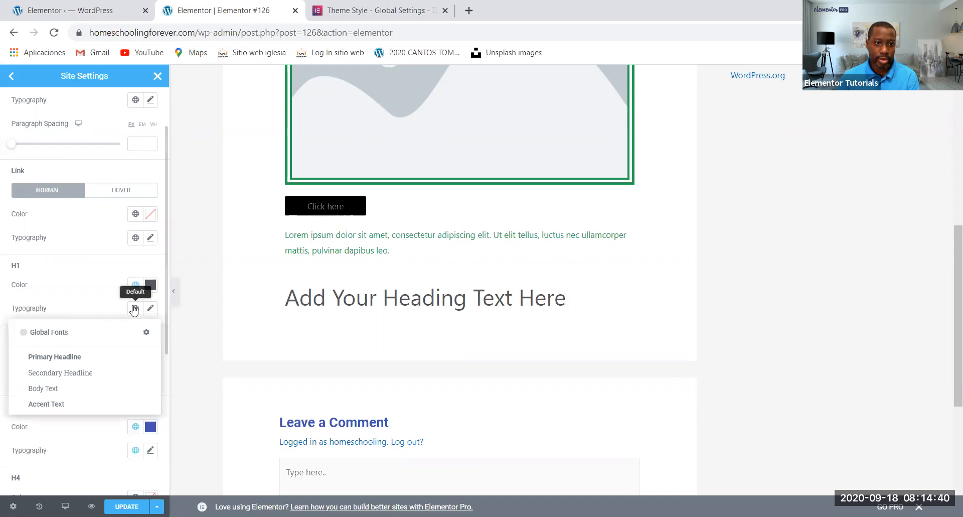
click(41, 406)
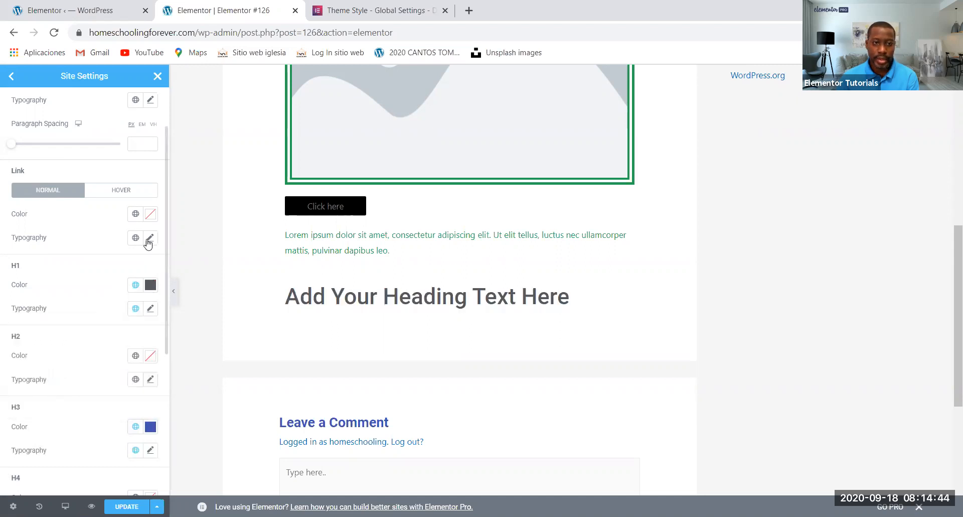
Close the site settings, save the changes and review the post title and the new H1 heading in the editor
click(157, 77)
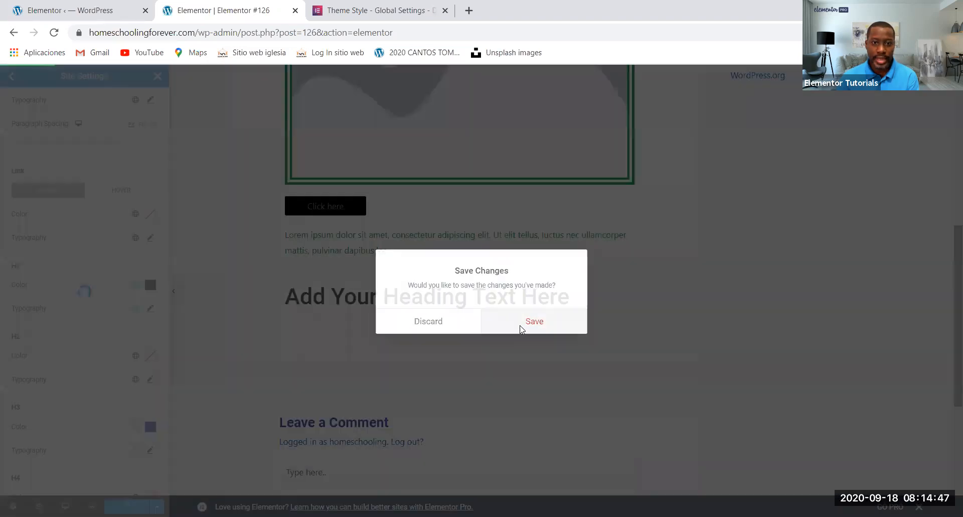
click(521, 328)
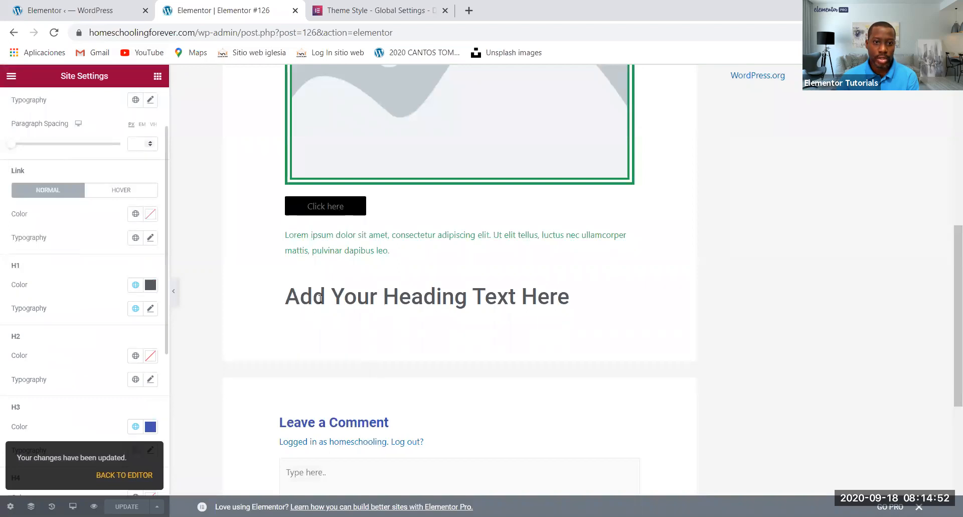
scroll(320, 303, up, 6)
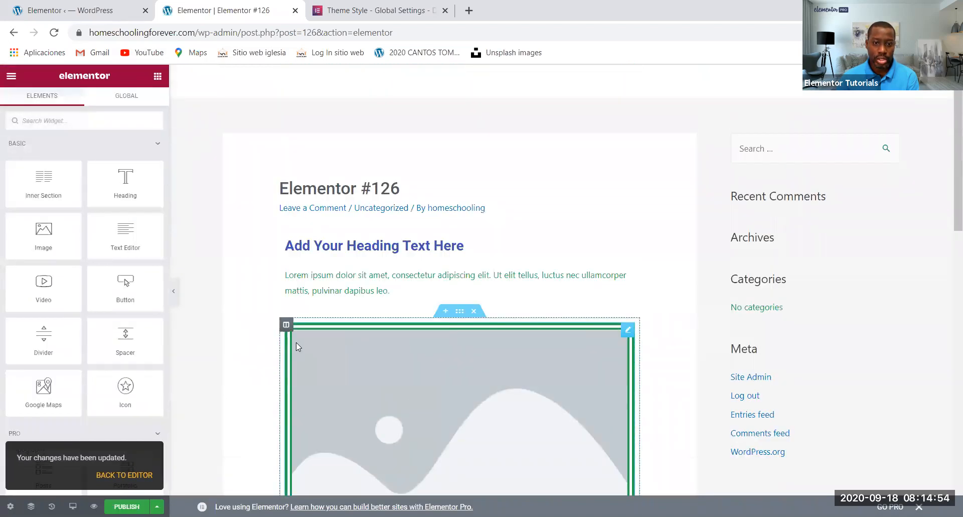
scroll(296, 343, down, 4)
scroll(246, 240, down, 2)
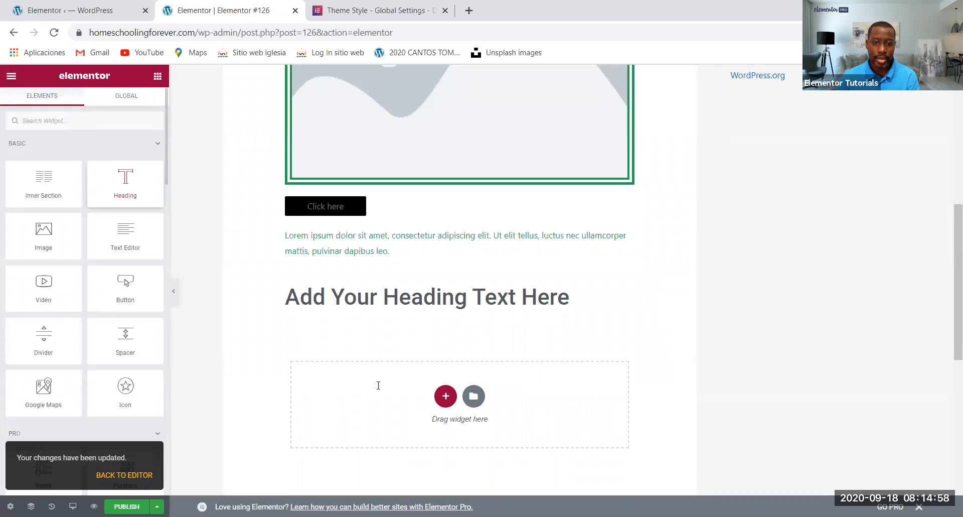
Add another Heading widget beneath the existing H1 heading and set its HTML tag to H1
drag(378, 384, 376, 384)
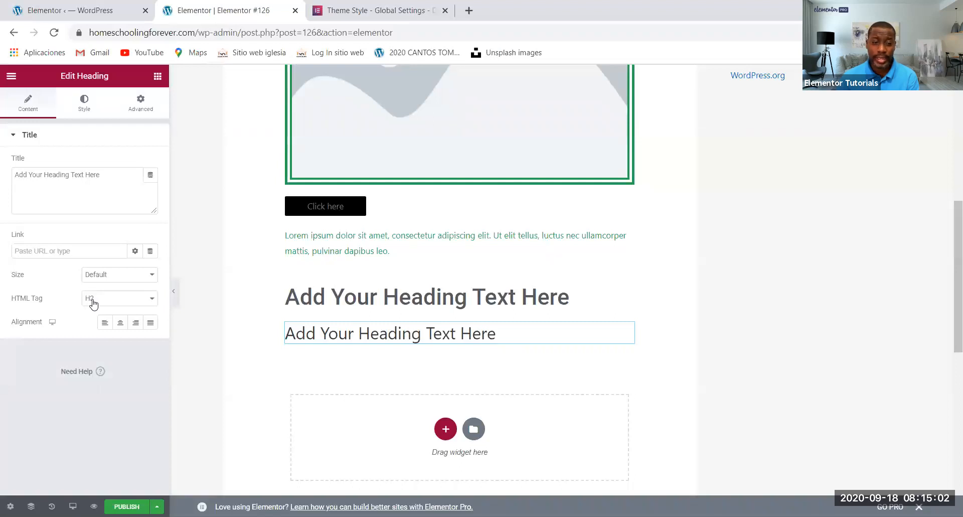
click(111, 299)
click(110, 310)
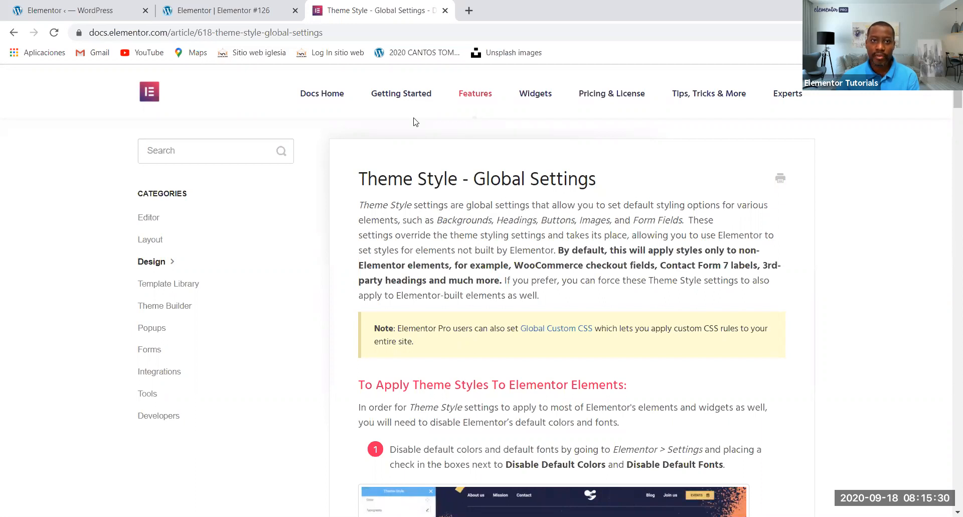
Review the Disable Default Colors and Disable Default Fonts options in the Elementor settings, and return to the post editor
click(133, 9)
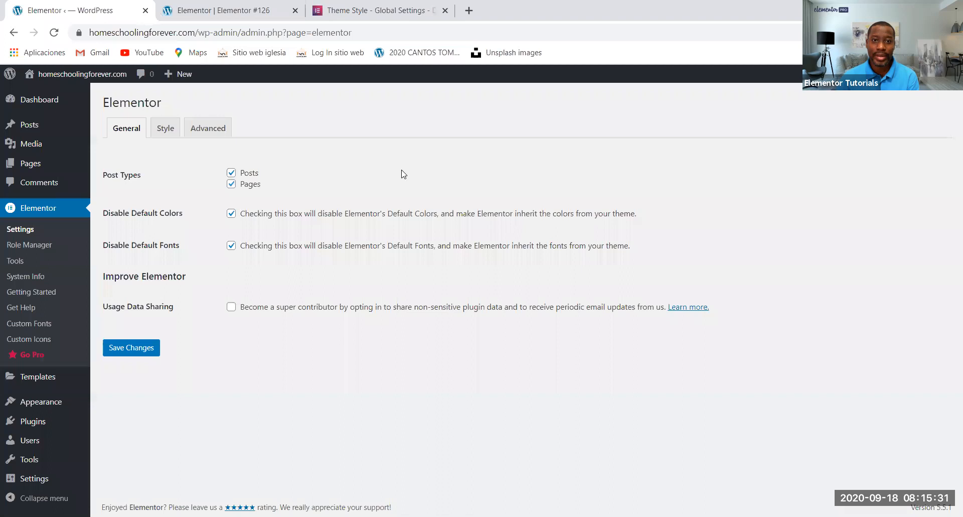
click(206, 4)
scroll(398, 319, down, 4)
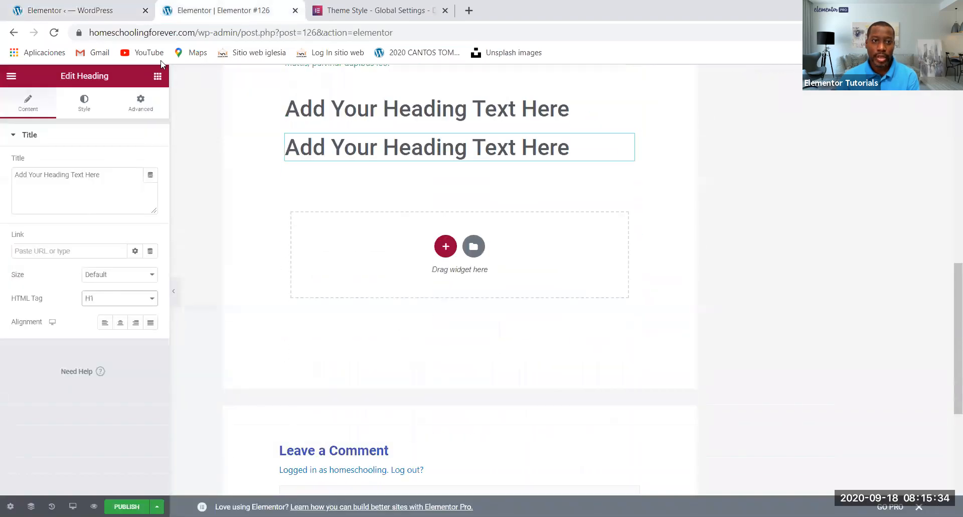
Add an Image widget below the second heading and insert the black-and-white photo of a person beside a moving train from the media library
click(157, 76)
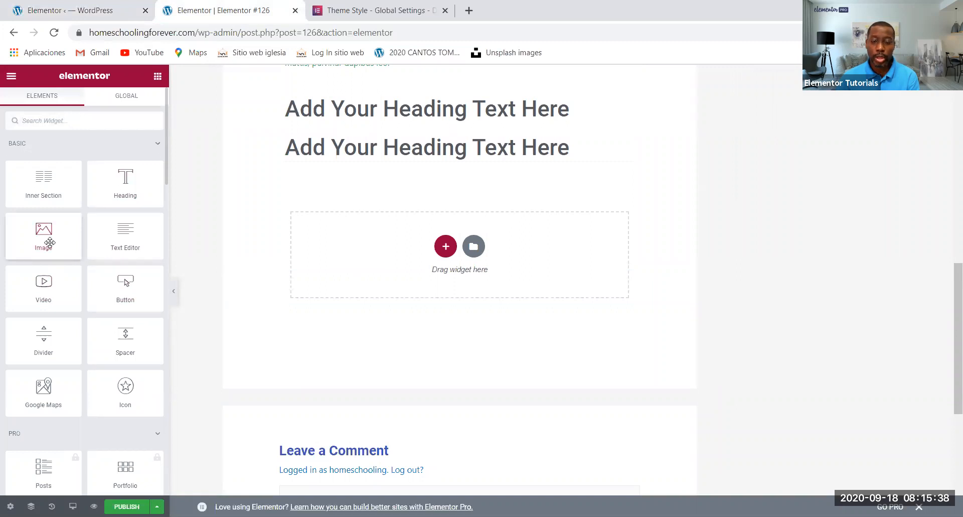
drag(50, 242, 439, 249)
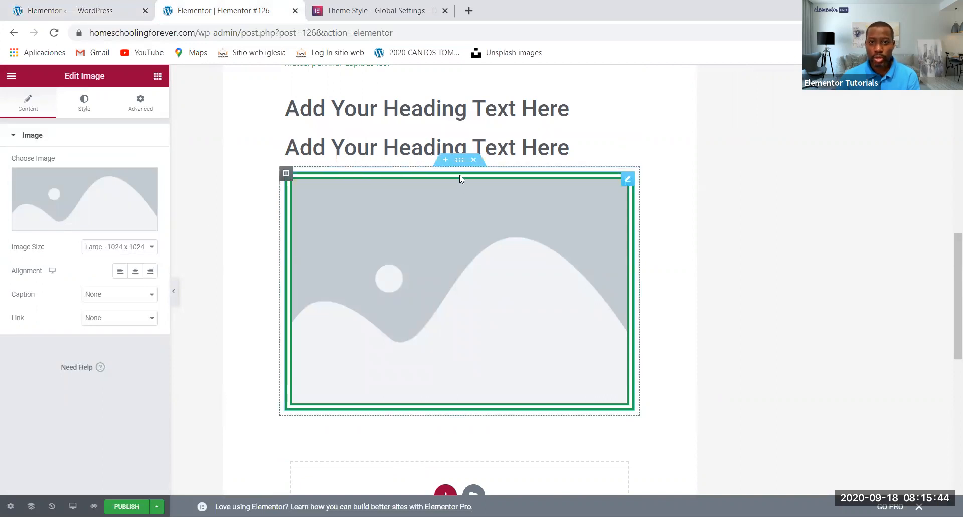
click(460, 161)
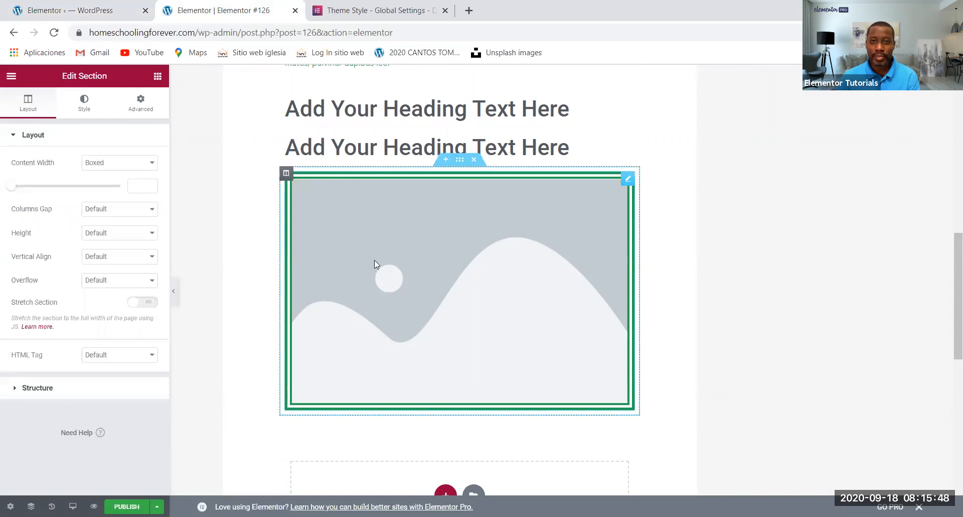
click(322, 199)
click(90, 180)
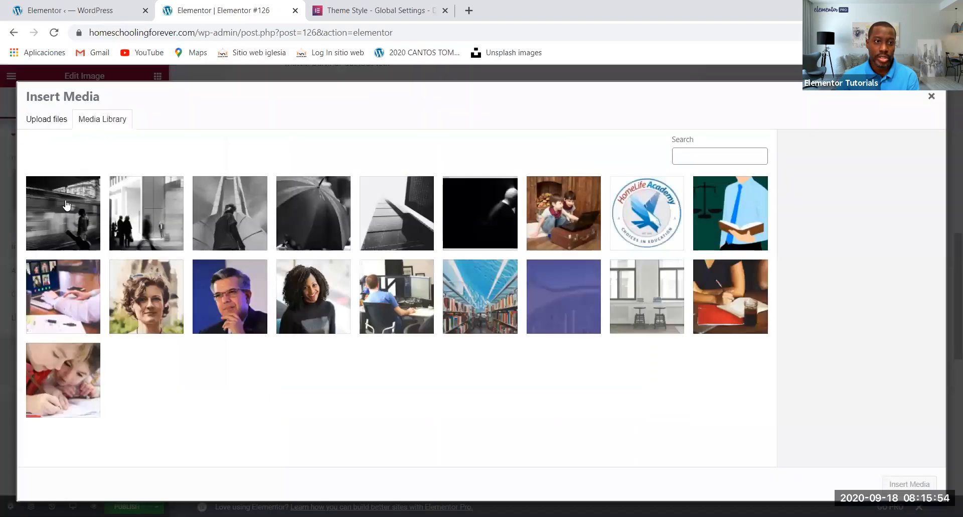
click(909, 484)
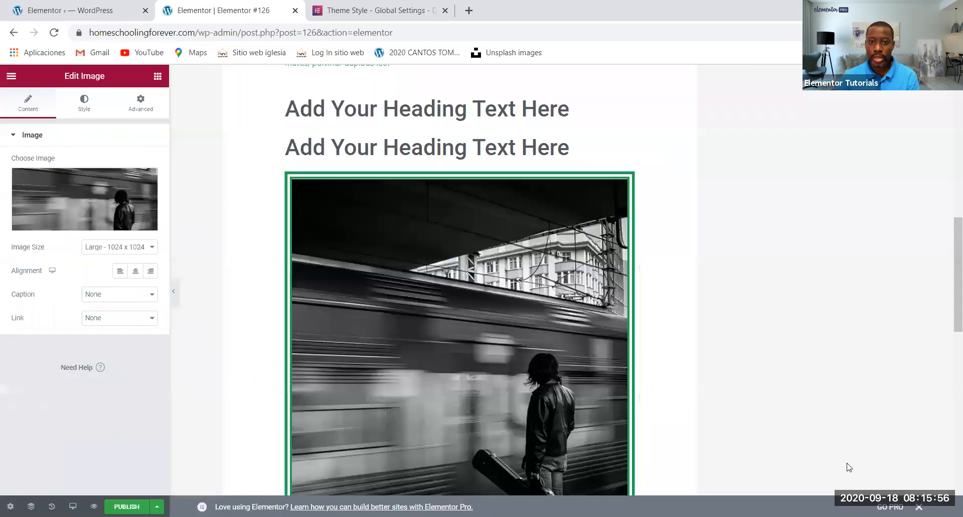
scroll(725, 390, down, 3)
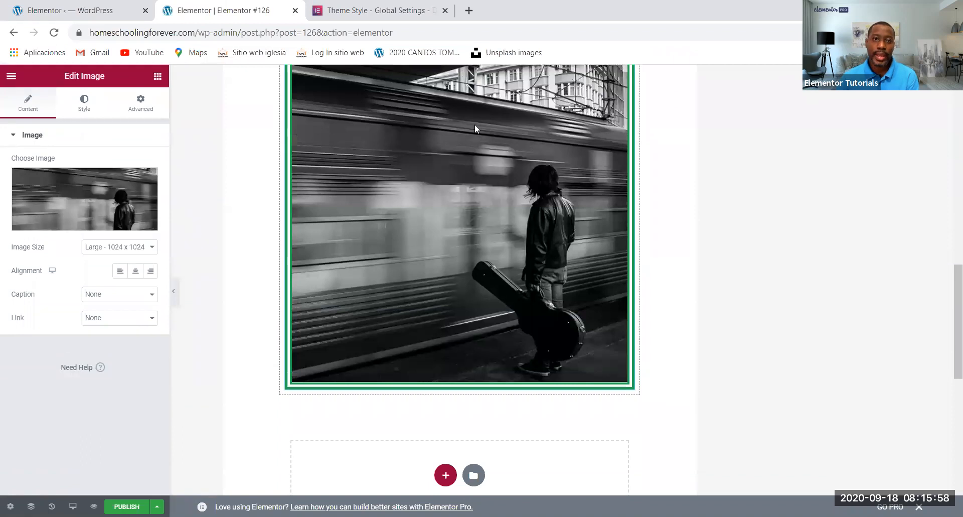